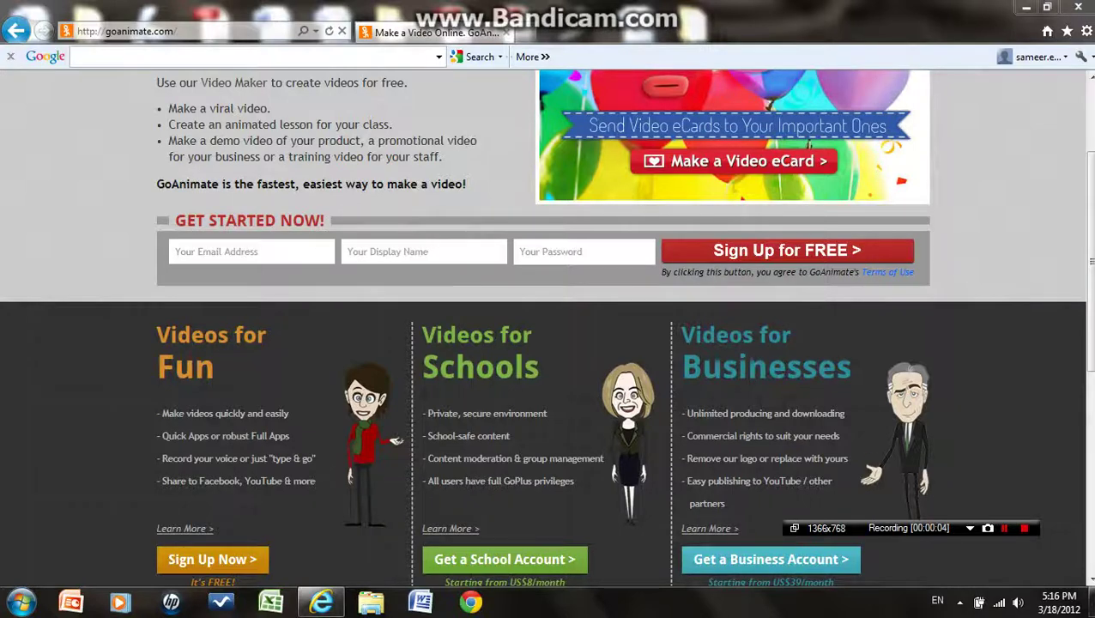
Fill the sign-up e-mail from the saved suggestion and enter a display name
{"action": "scroll", "coordinate": [1087, 274], "scroll_direction": "up", "scroll_amount": 3}
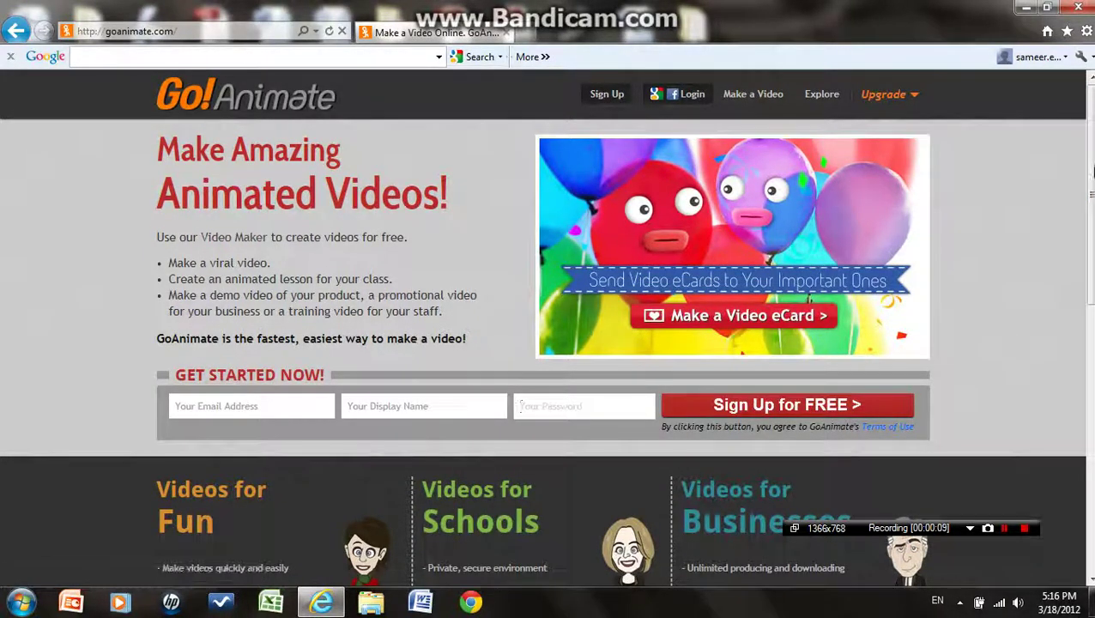
{"action": "scroll", "coordinate": [1092, 230], "scroll_direction": "down", "scroll_amount": 2}
{"action": "left_click_drag", "start_coordinate": [1092, 230], "coordinate": [1092, 243]}
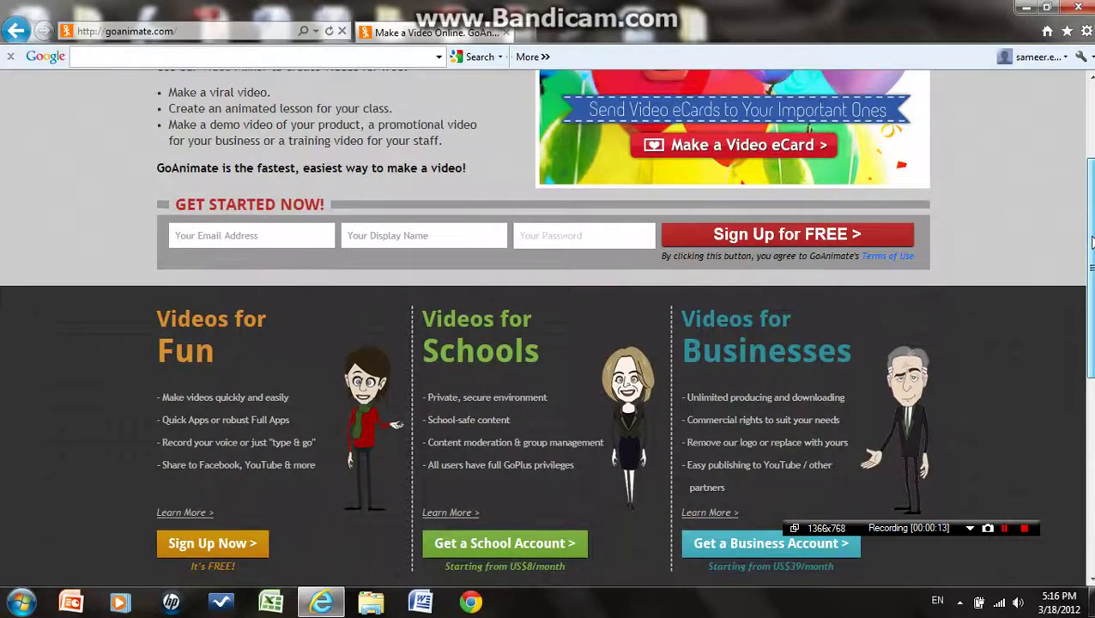
{"action": "left_click_drag", "start_coordinate": [1092, 242], "coordinate": [1092, 180]}
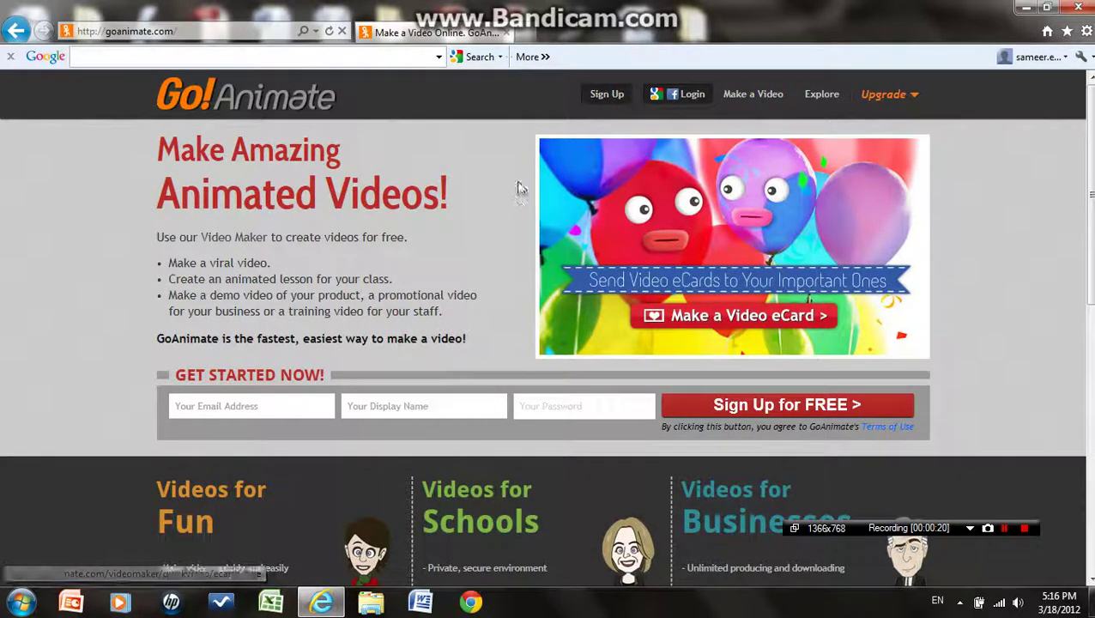
{"action": "left_click_drag", "start_coordinate": [1089, 197], "coordinate": [1089, 292]}
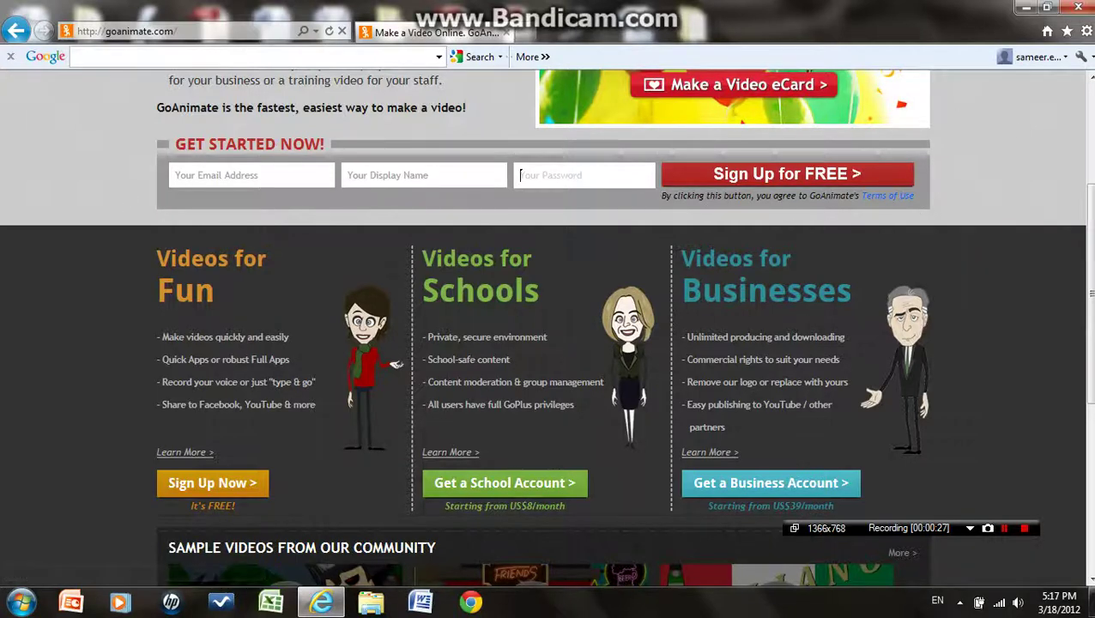
{"action": "scroll", "coordinate": [370, 354], "scroll_direction": "up", "scroll_amount": 2}
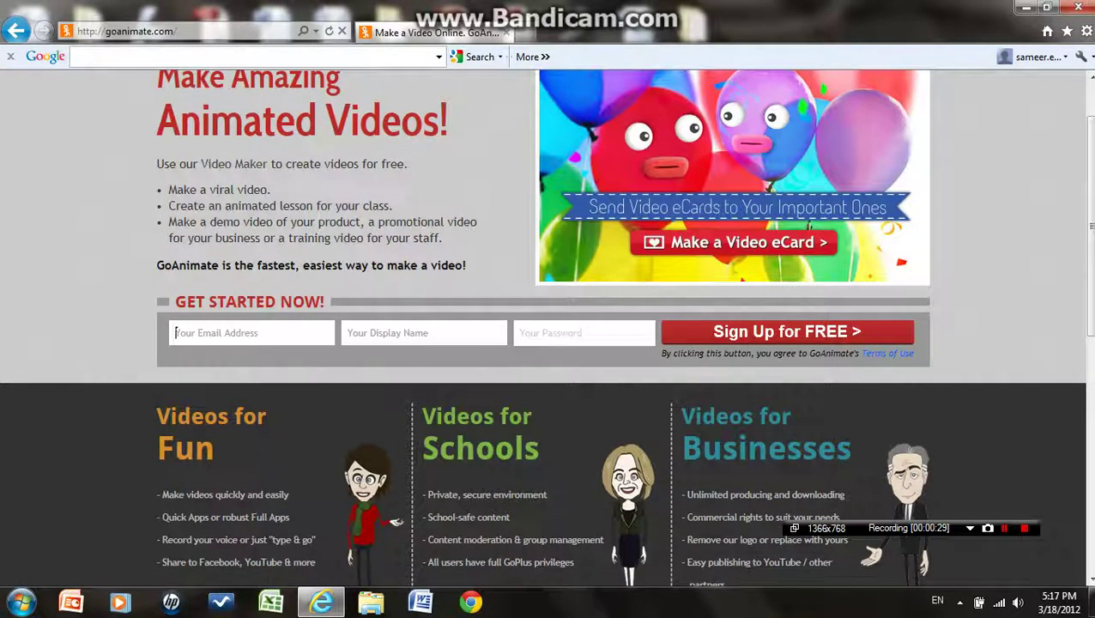
{"action": "type", "text": "samee"}
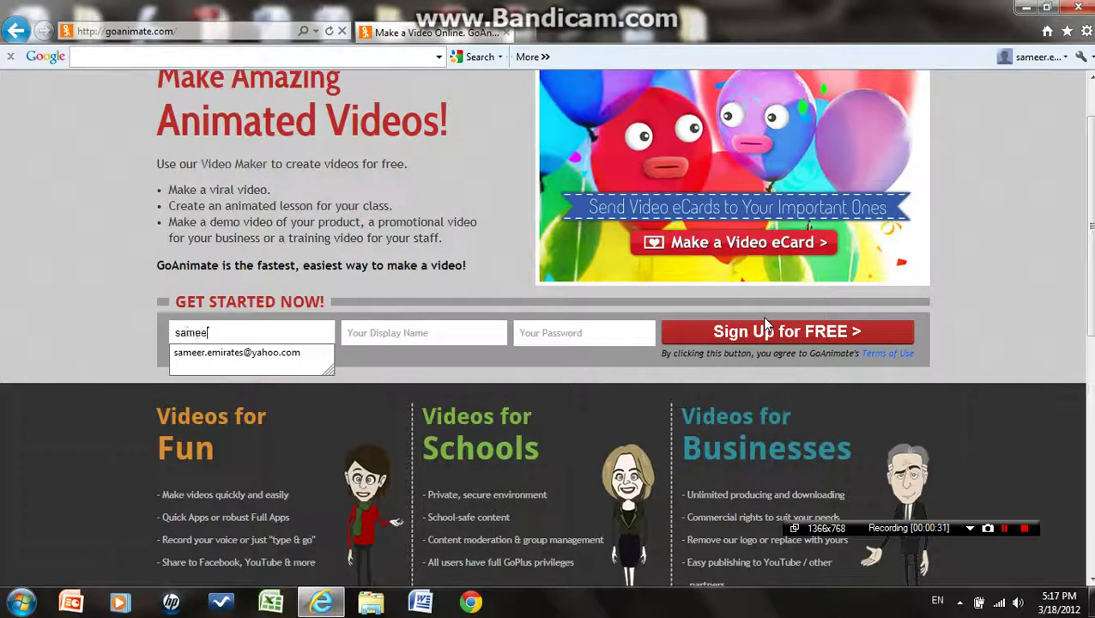
{"action": "key", "text": "Down"}
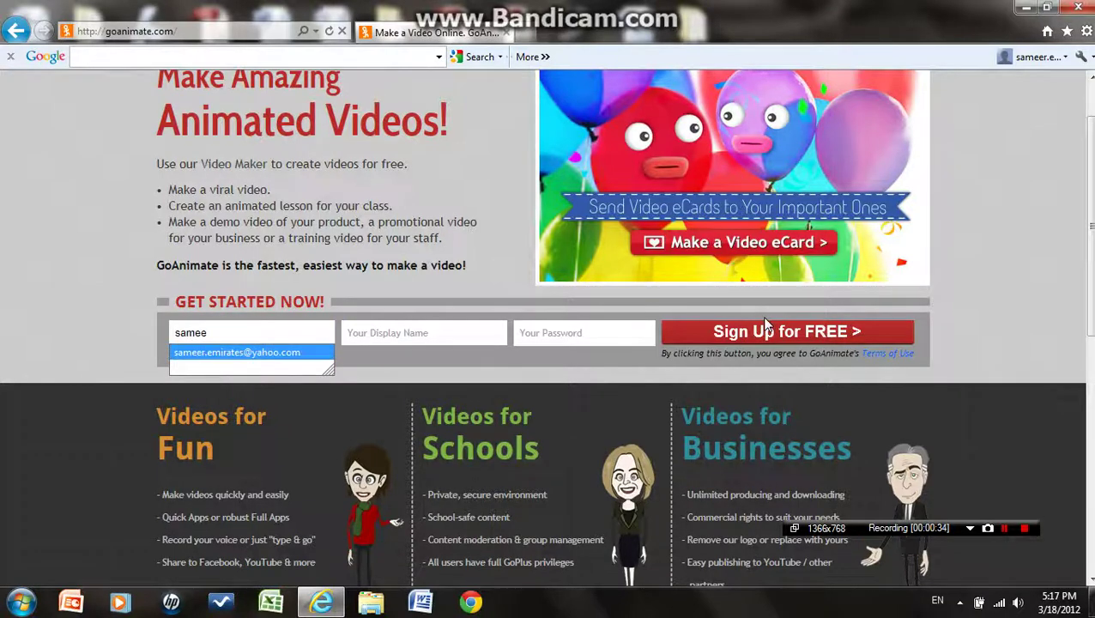
{"action": "key", "text": "Return"}
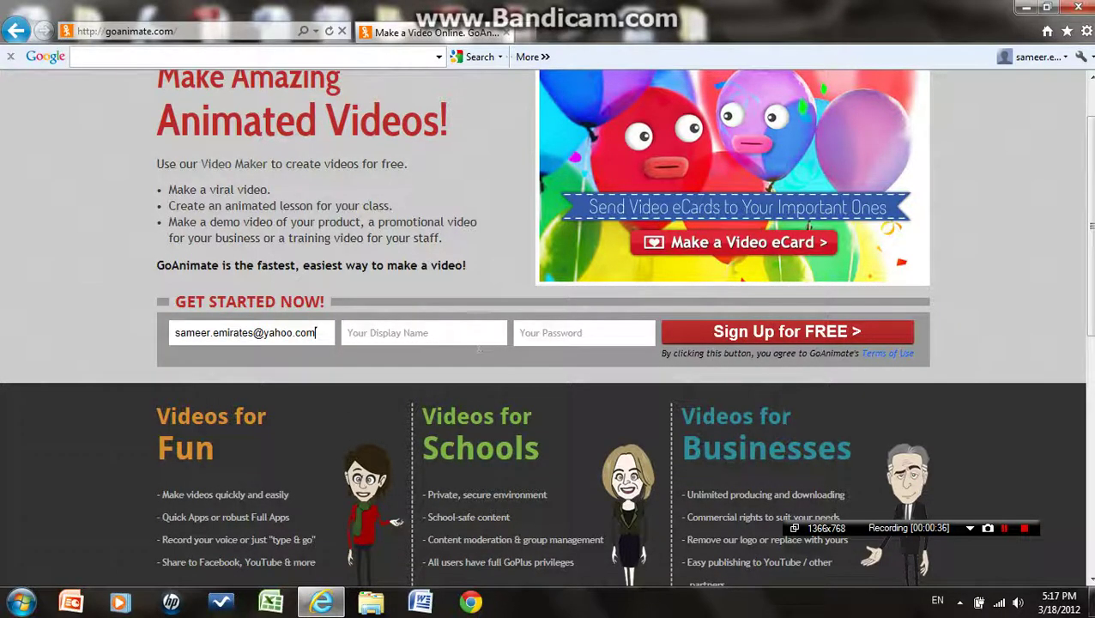
{"action": "key", "text": "Tab"}
{"action": "type", "text": "sameer.emirates"}
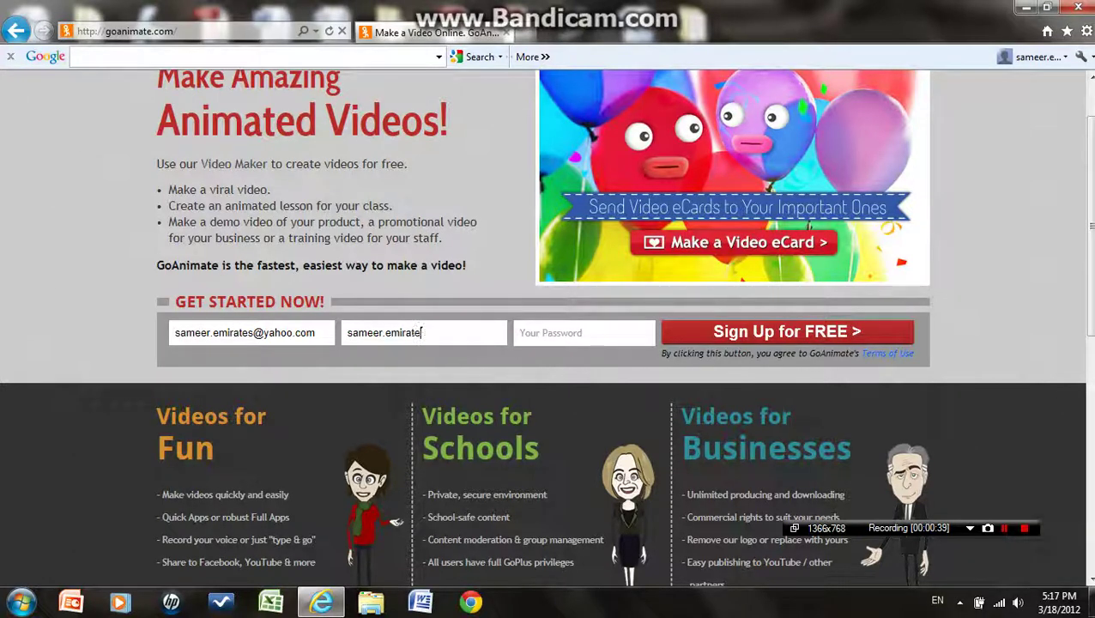
{"action": "key", "text": "BackSpace"}
{"action": "key", "text": "BackSpace"}
{"action": "key", "text": "BackSpace"}
Enter the account password and submit the free sign-up form
{"action": "left_click", "coordinate": [636, 327]}
{"action": "type", "text": "••"}
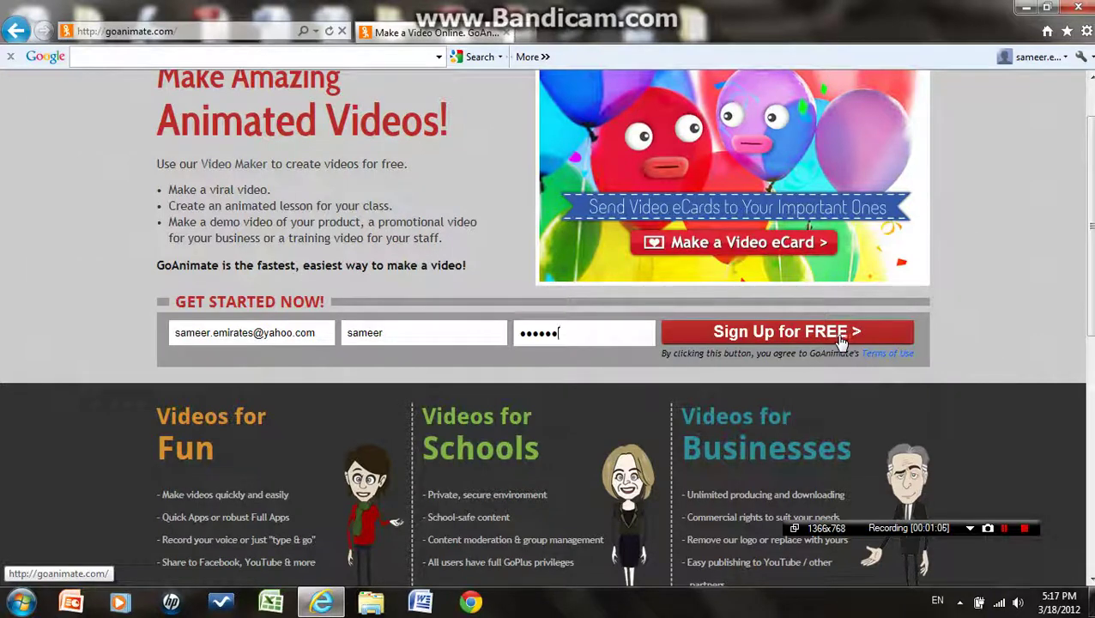
{"action": "left_click", "coordinate": [842, 338]}
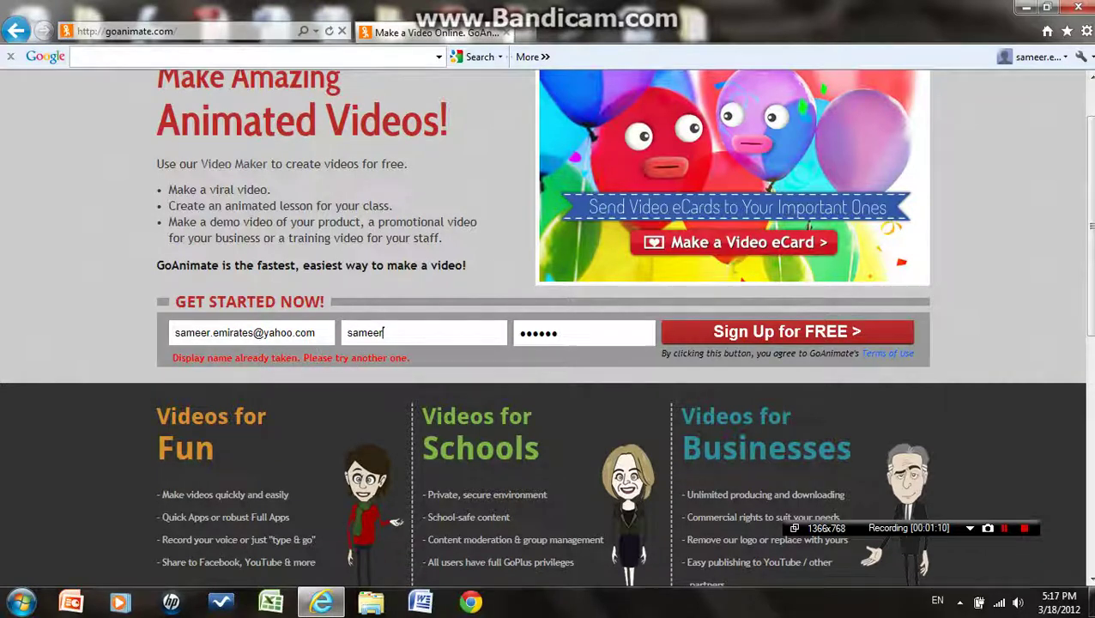
Replace the already-taken display name with a new one and resubmit the sign-up
{"action": "key", "text": "ctrl+a"}
{"action": "key", "text": "BackSpace"}
{"action": "type", "text": "sjdahdsjadkl"}
{"action": "left_click", "coordinate": [703, 342]}
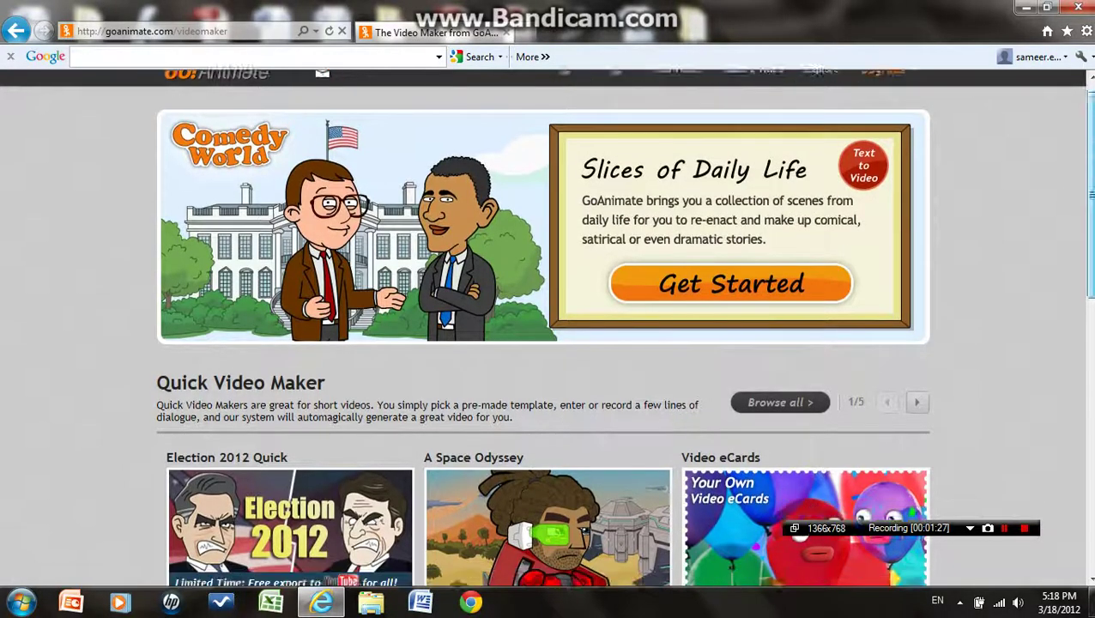
Scroll the loaded Video Maker page back to the Quick Video Maker templates, including A Space Odyssey
{"action": "scroll", "coordinate": [546, 326], "scroll_direction": "down", "scroll_amount": 5}
{"action": "scroll", "coordinate": [545, 326], "scroll_direction": "up", "scroll_amount": 2}
{"action": "scroll", "coordinate": [546, 326], "scroll_direction": "down", "scroll_amount": 1}
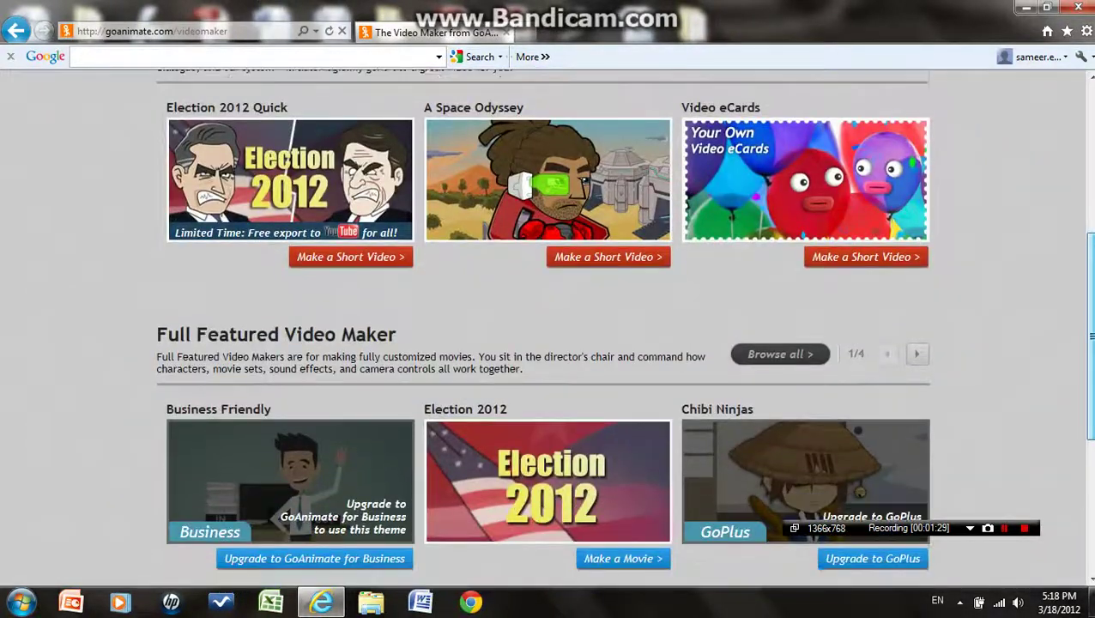
{"action": "scroll", "coordinate": [546, 326], "scroll_direction": "up", "scroll_amount": 1}
{"action": "scroll", "coordinate": [546, 326], "scroll_direction": "down", "scroll_amount": 1}
{"action": "scroll", "coordinate": [546, 329], "scroll_direction": "down", "scroll_amount": 1}
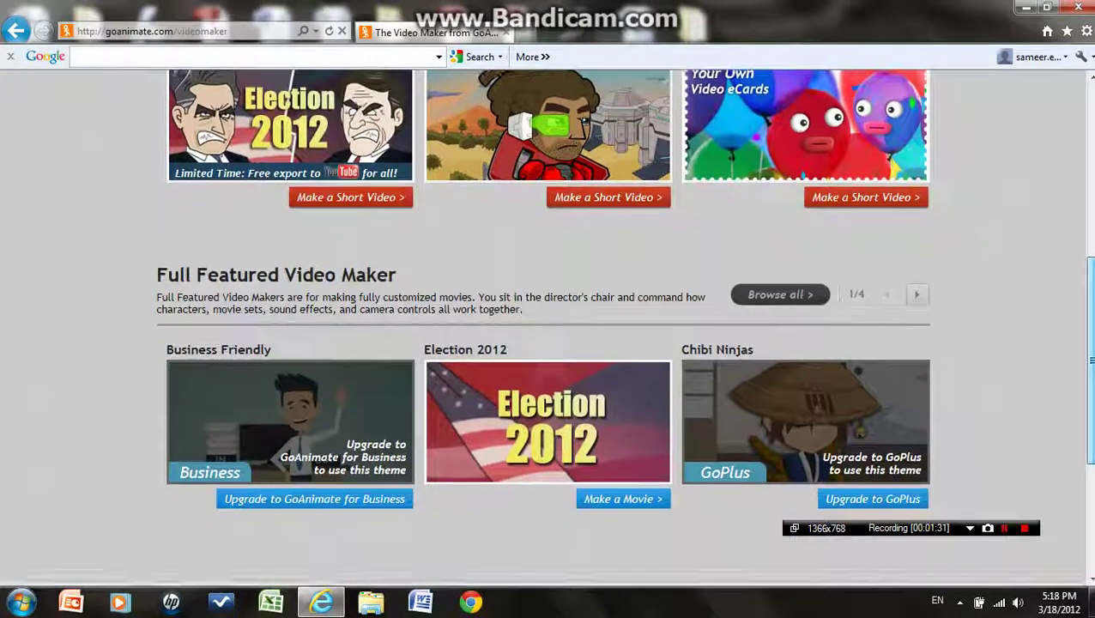
{"action": "scroll", "coordinate": [546, 329], "scroll_direction": "up", "scroll_amount": 1}
{"action": "scroll", "coordinate": [1075, 301], "scroll_direction": "up", "scroll_amount": 3}
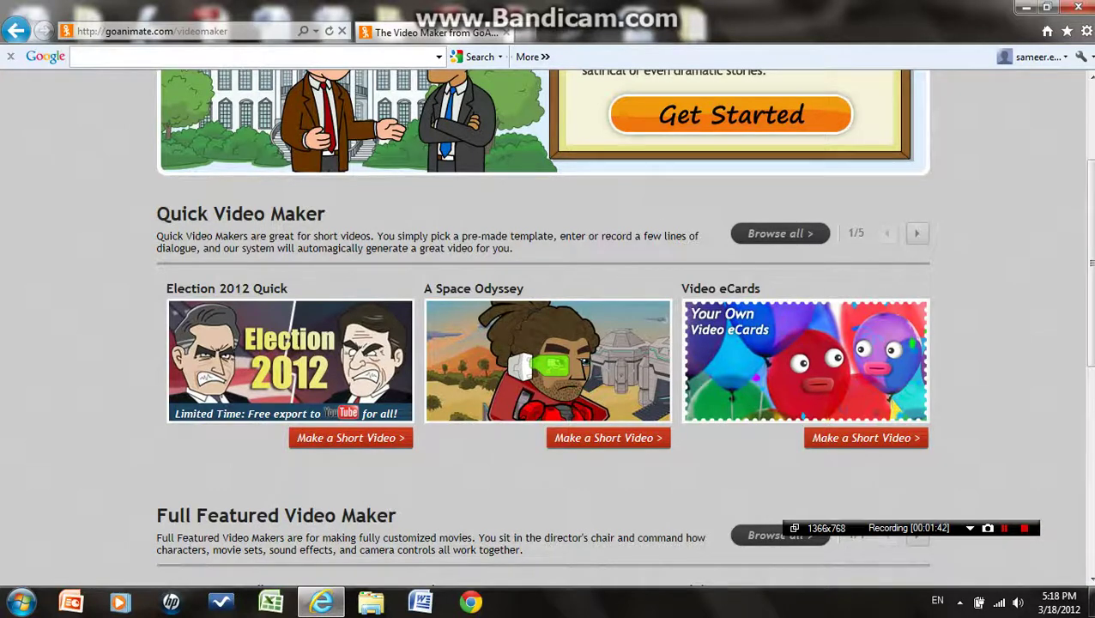
{"action": "left_click_drag", "start_coordinate": [1091, 196], "coordinate": [1090, 401]}
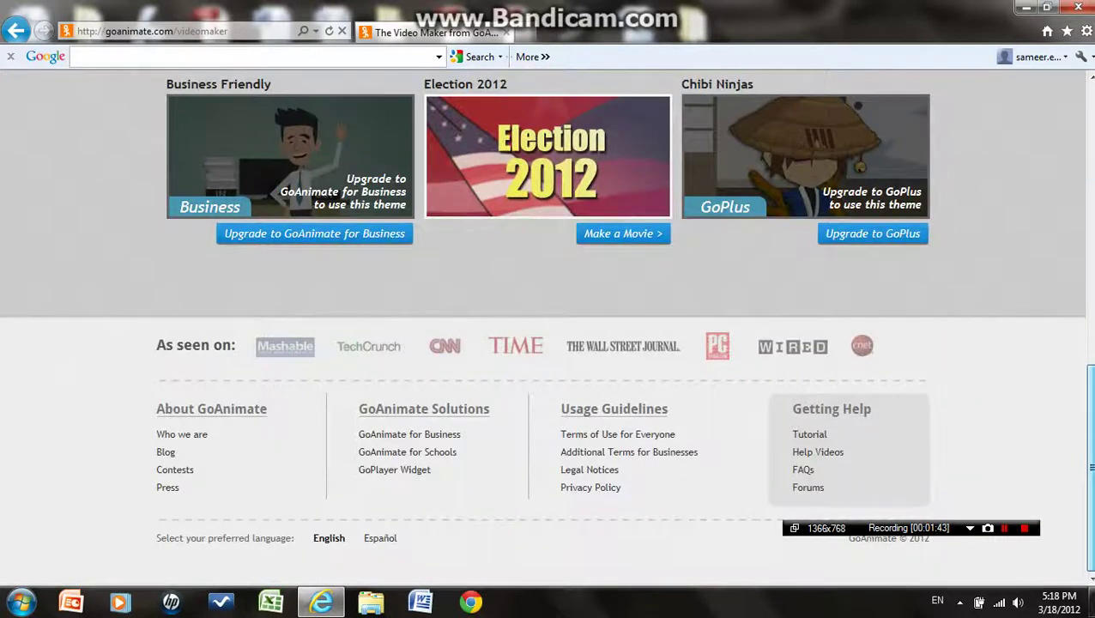
{"action": "scroll", "coordinate": [545, 326], "scroll_direction": "up", "scroll_amount": 2}
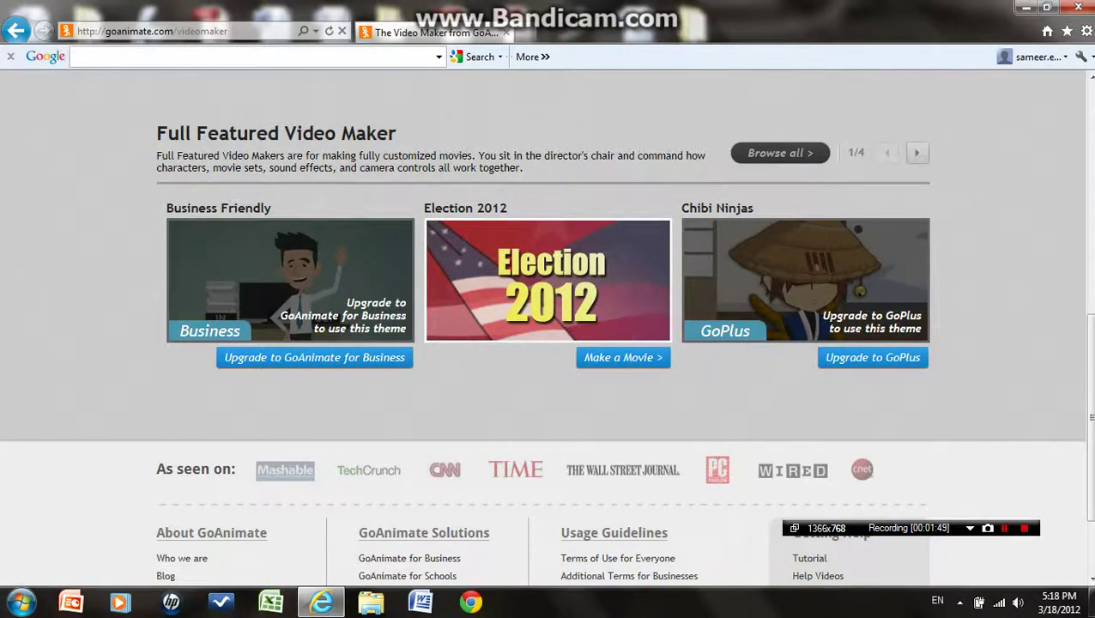
{"action": "left_click_drag", "start_coordinate": [1091, 413], "coordinate": [1090, 286]}
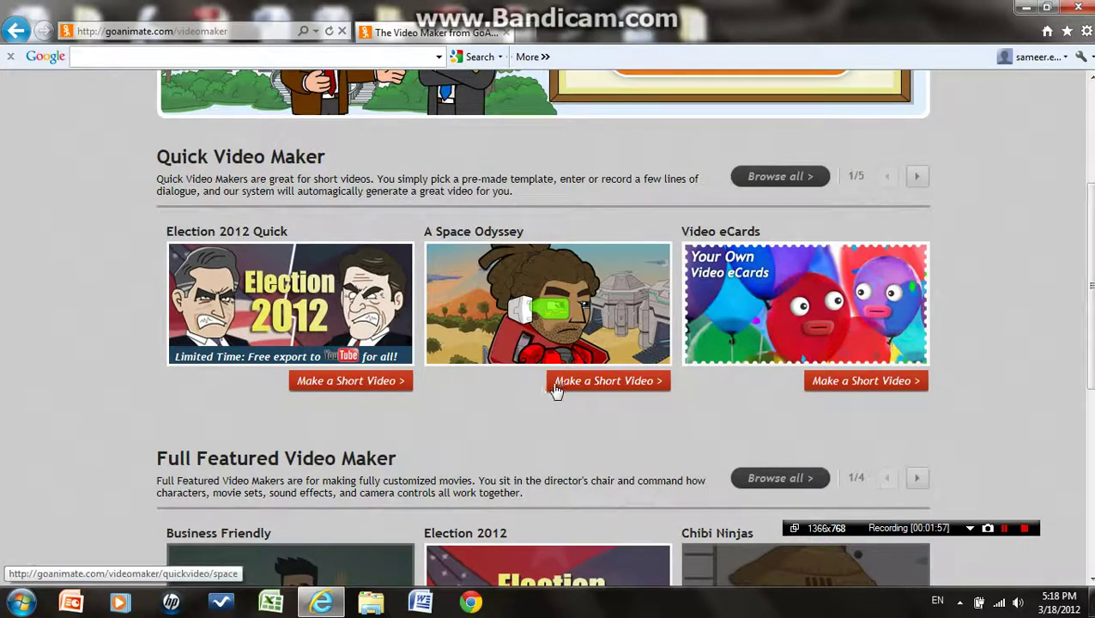
Launch Make a Short Video for A Space Odyssey and scroll through its four-step intro
{"action": "left_click", "coordinate": [606, 388]}
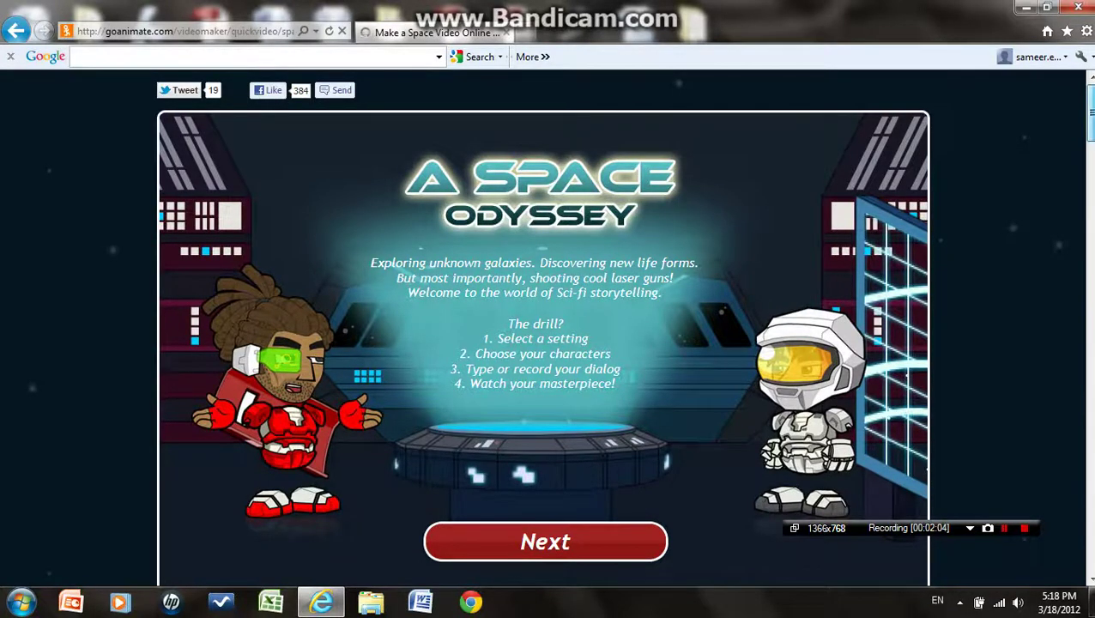
{"action": "scroll", "coordinate": [438, 122], "scroll_direction": "down", "scroll_amount": 1}
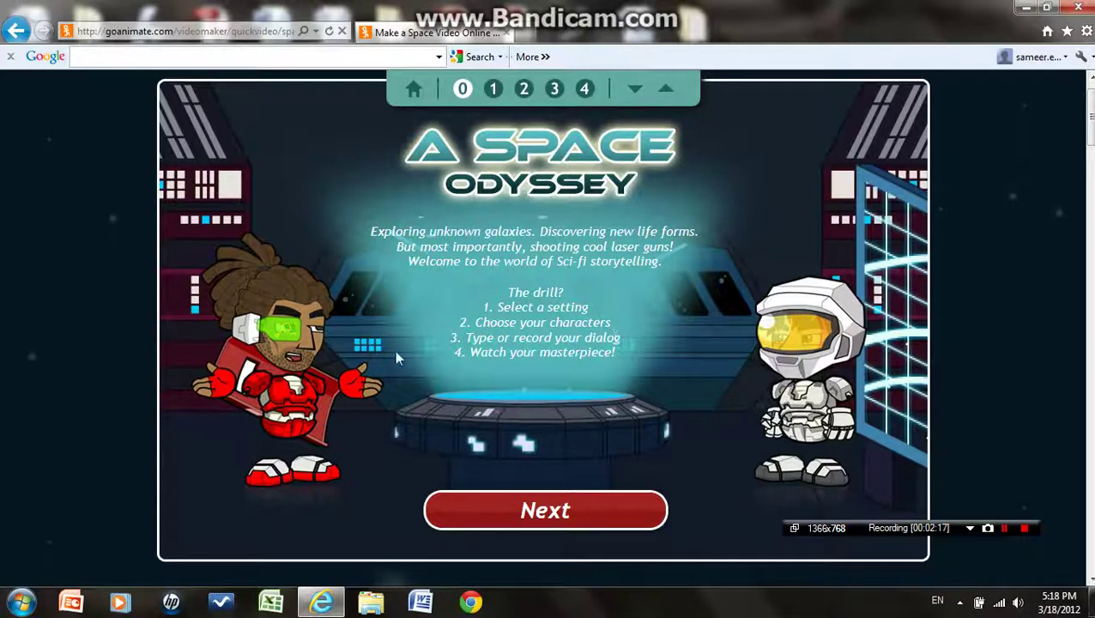
Keep Visit from outer space as the setting after previewing Left Alone on an Unknown Planet
{"action": "left_click", "coordinate": [598, 520]}
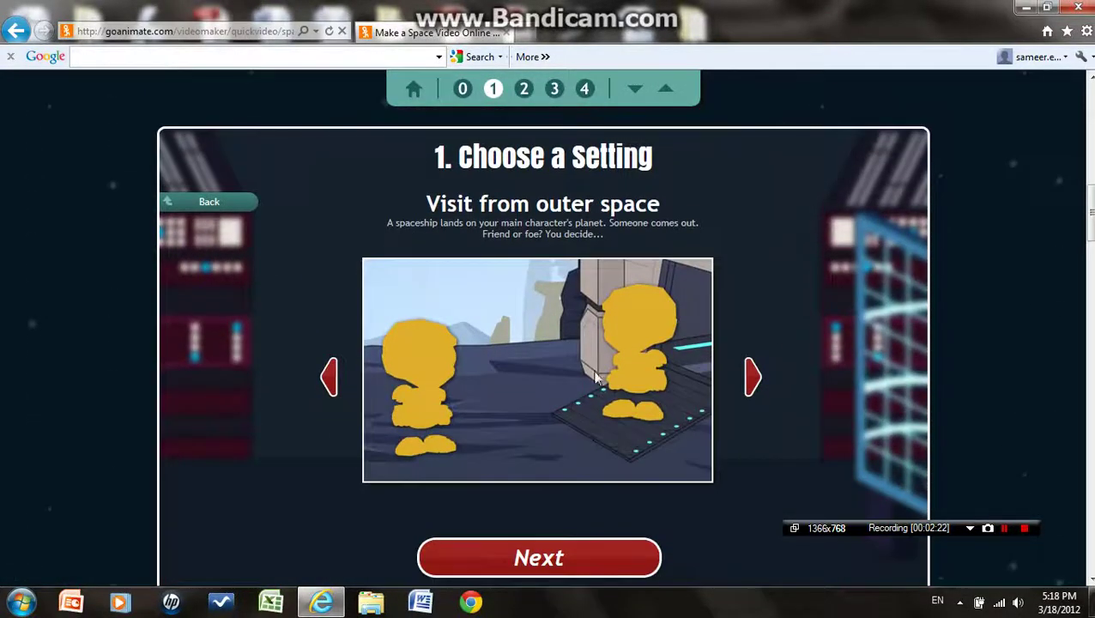
{"action": "left_click", "coordinate": [753, 378]}
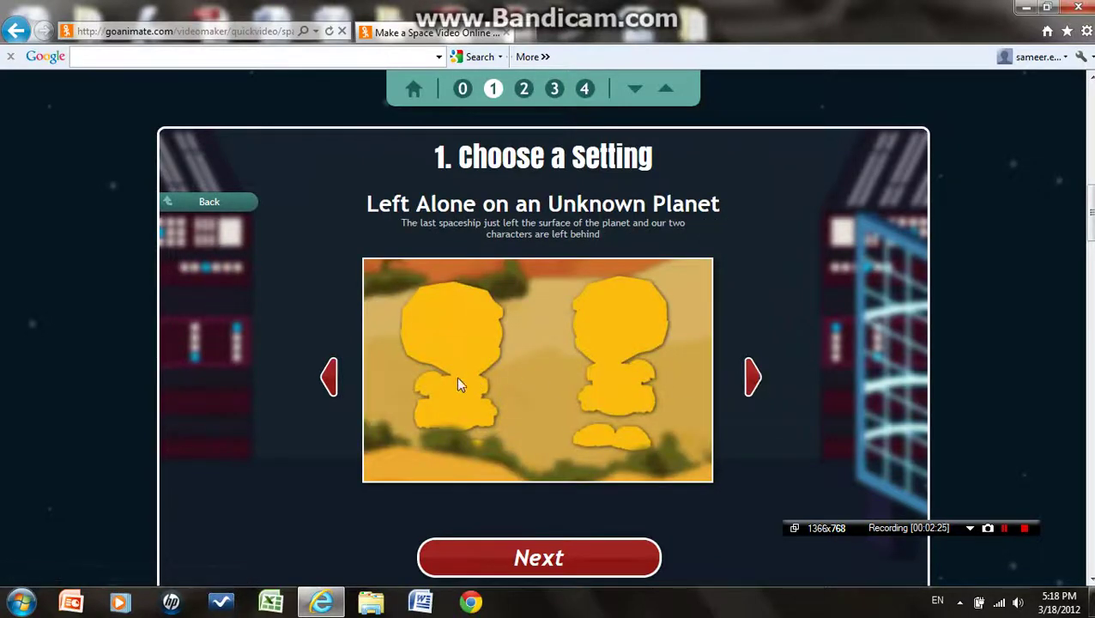
{"action": "left_click", "coordinate": [333, 387]}
{"action": "left_click", "coordinate": [635, 569]}
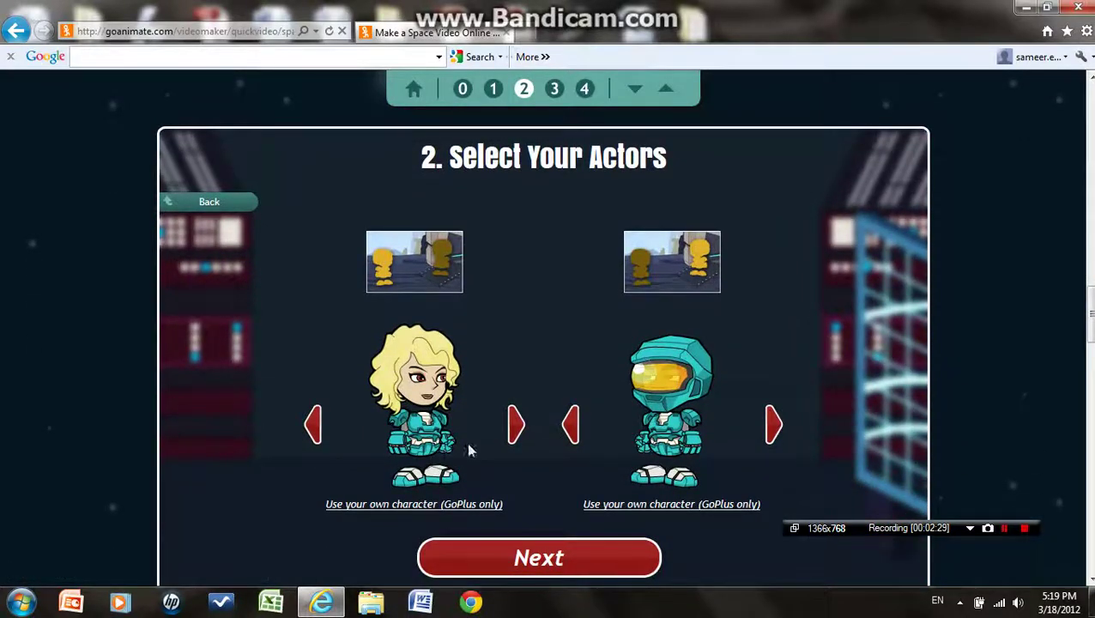
Cast the teal helmeted astronaut on the left and the red-armoured character on the right
{"action": "left_click", "coordinate": [514, 433]}
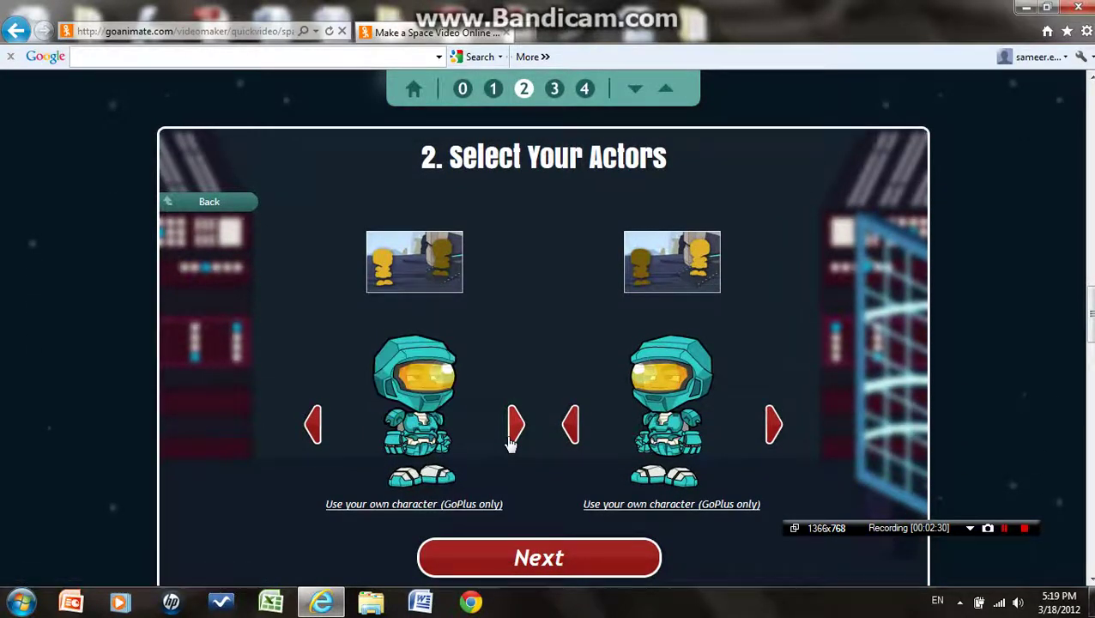
{"action": "left_click", "coordinate": [771, 423]}
{"action": "left_click", "coordinate": [771, 423]}
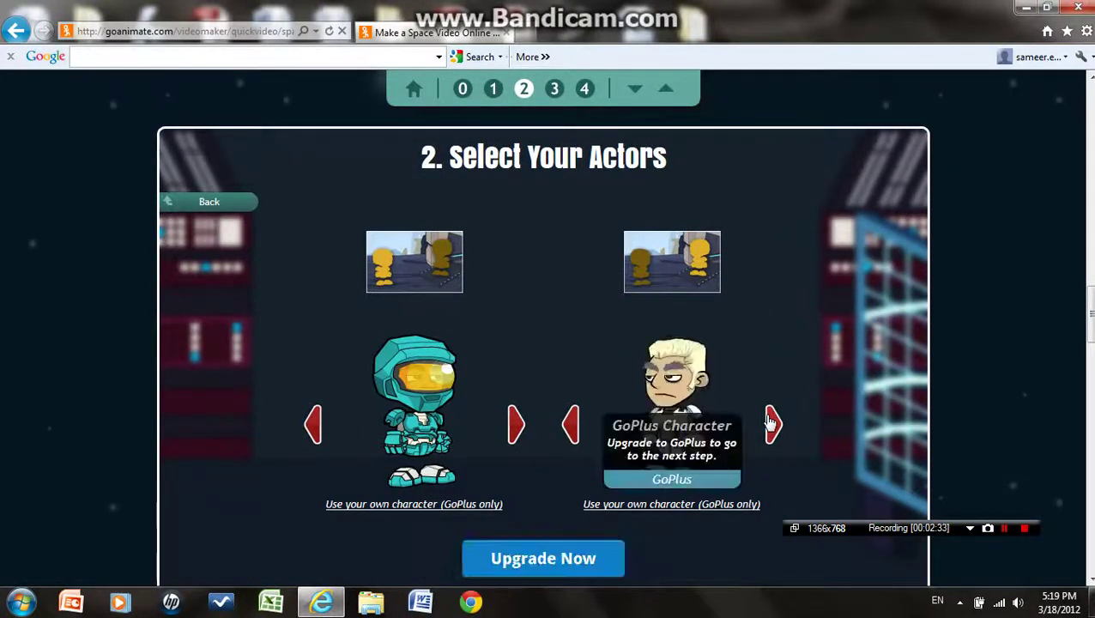
{"action": "left_click", "coordinate": [771, 422]}
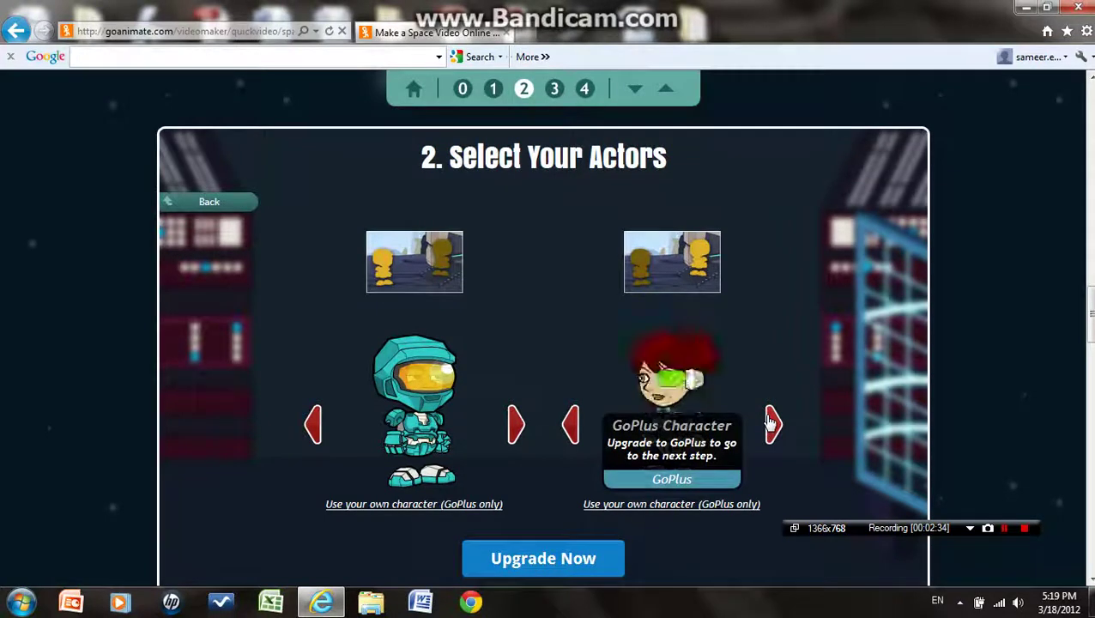
{"action": "left_click", "coordinate": [573, 426]}
{"action": "left_click", "coordinate": [573, 427]}
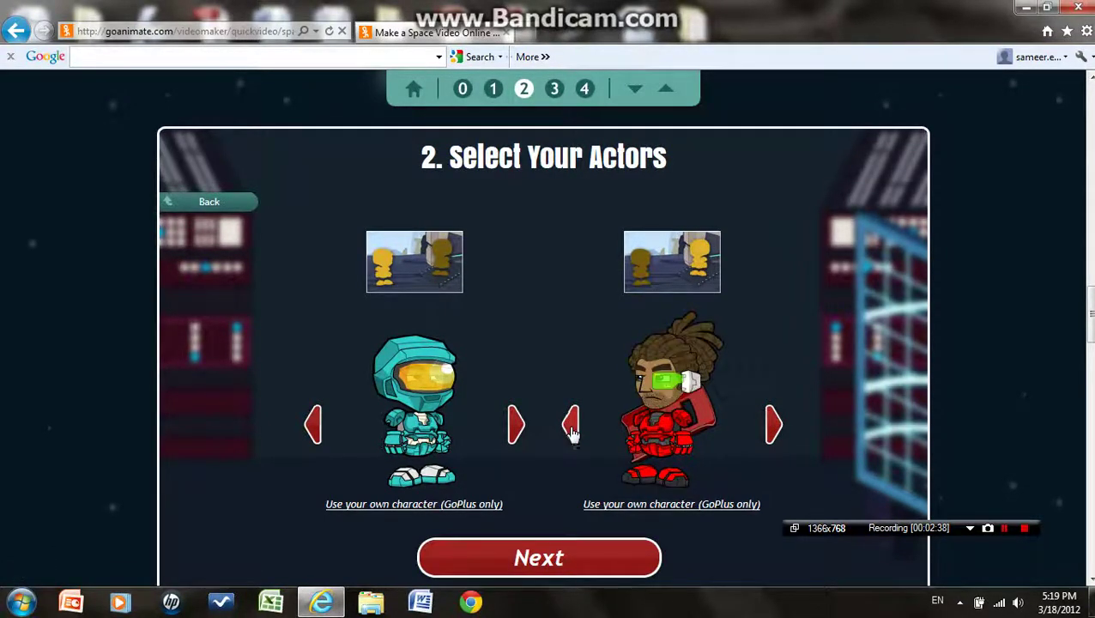
{"action": "left_click", "coordinate": [640, 574]}
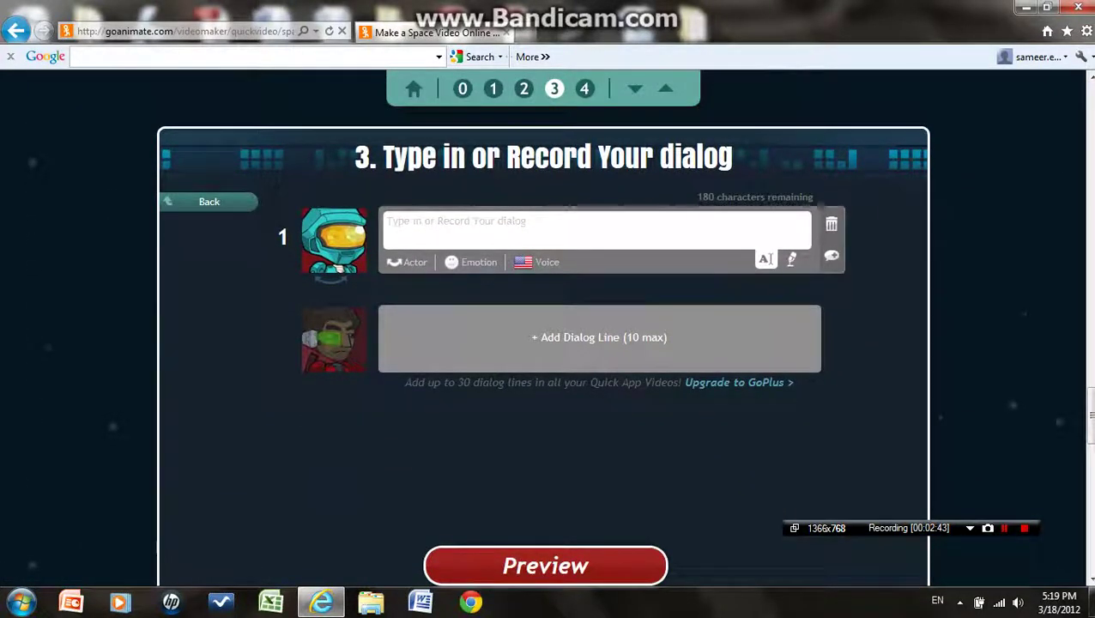
{"action": "left_click", "coordinate": [791, 259]}
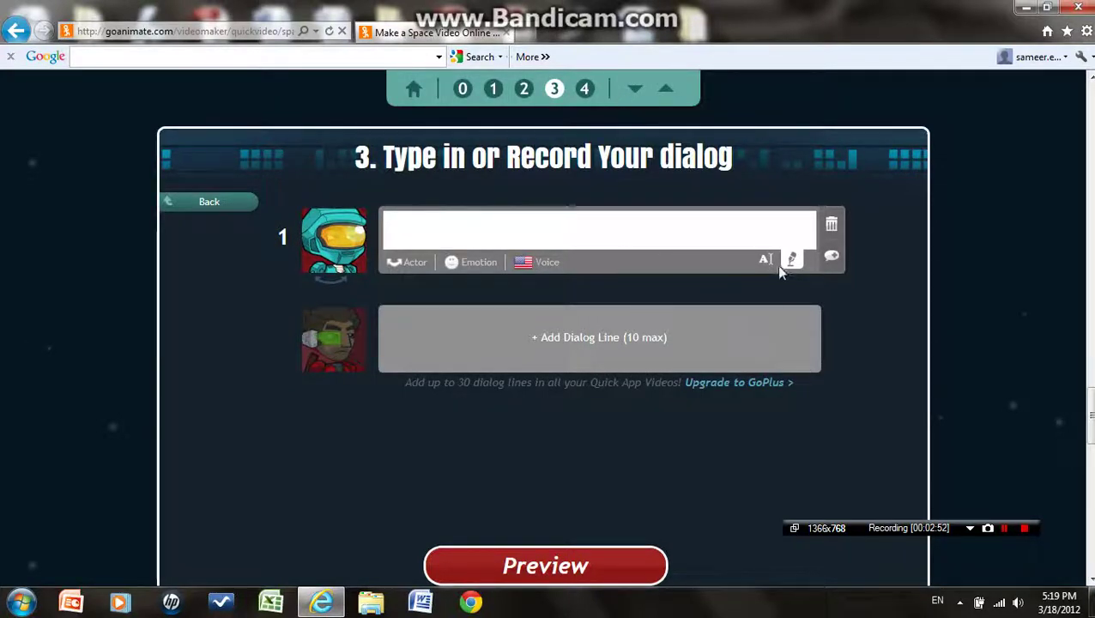
{"action": "left_click", "coordinate": [791, 262]}
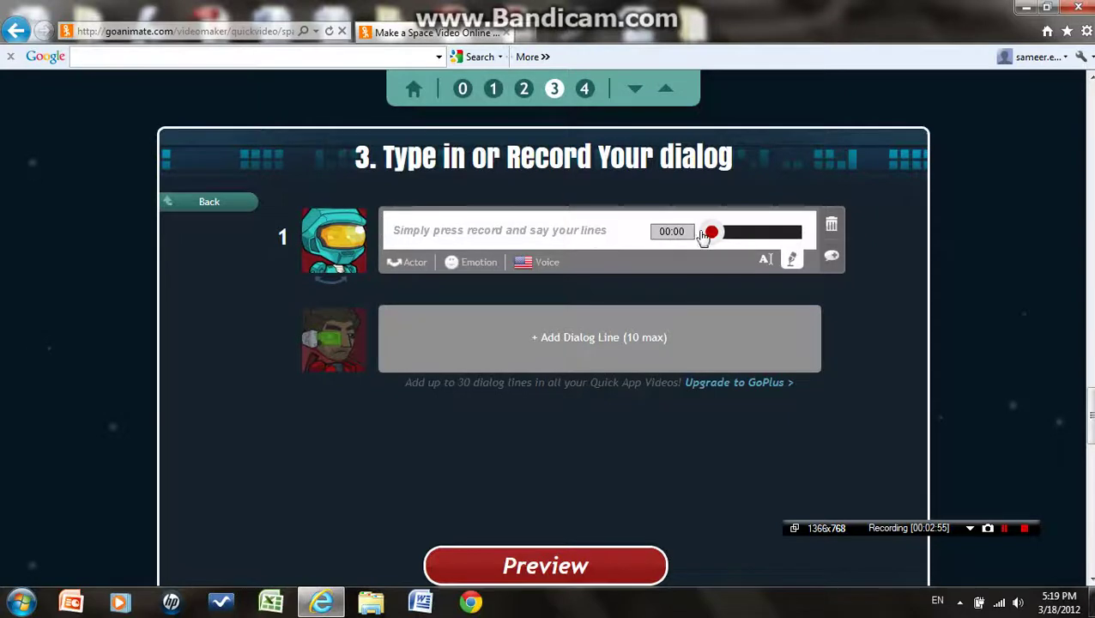
{"action": "left_click", "coordinate": [766, 261]}
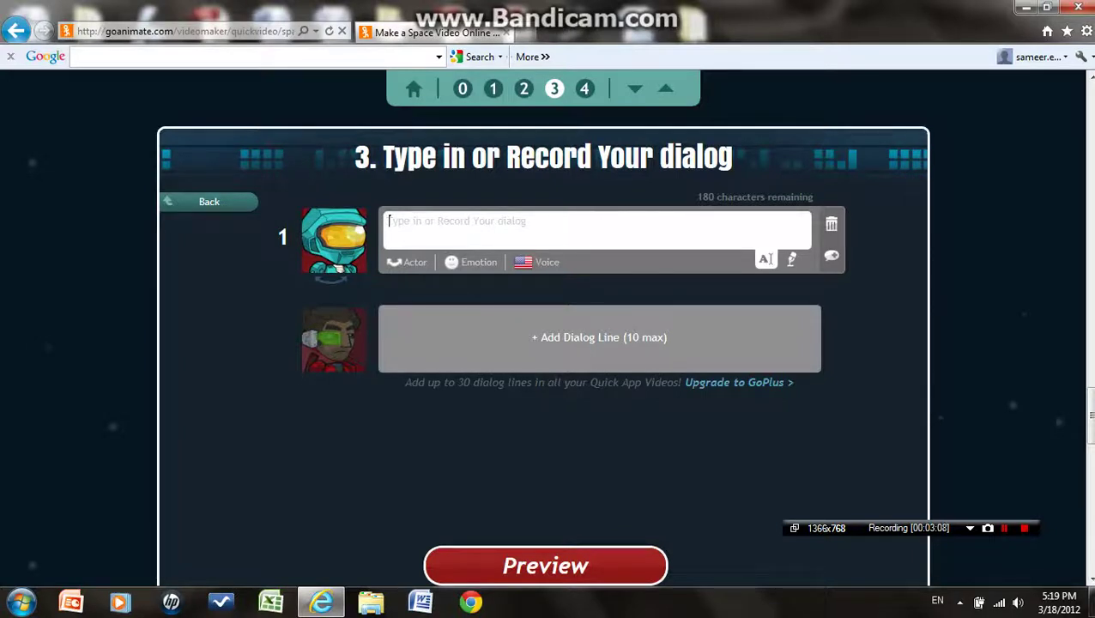
Write line 1 'hi my name is rover', then add line 2: red-suited man says 'hey my name is jackson'
{"action": "type", "text": "hi my name is rover"}
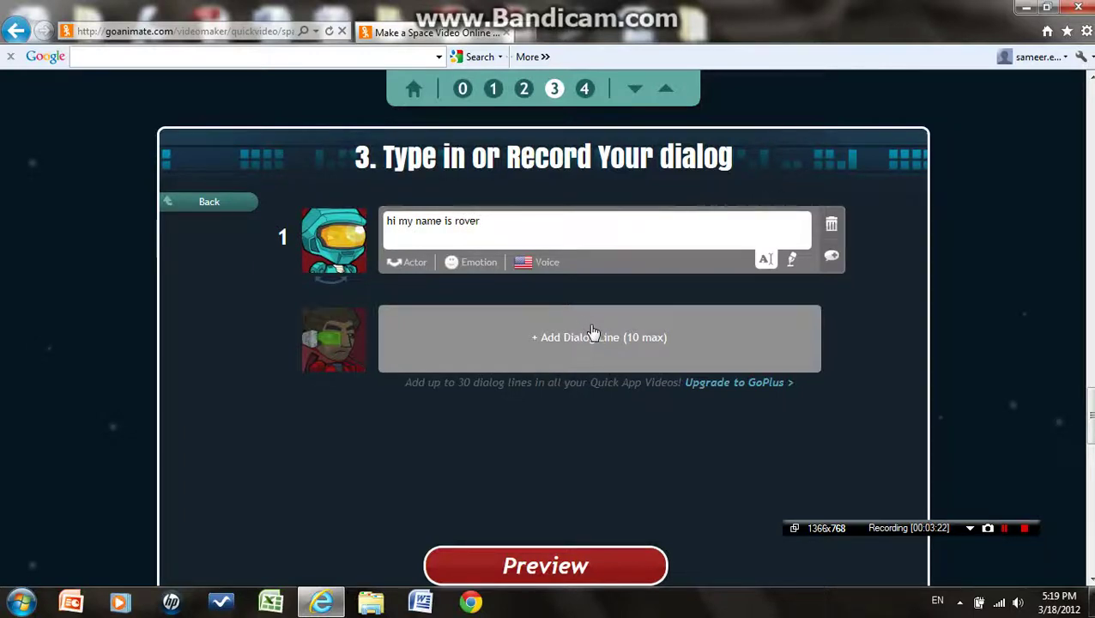
{"action": "left_click", "coordinate": [584, 335]}
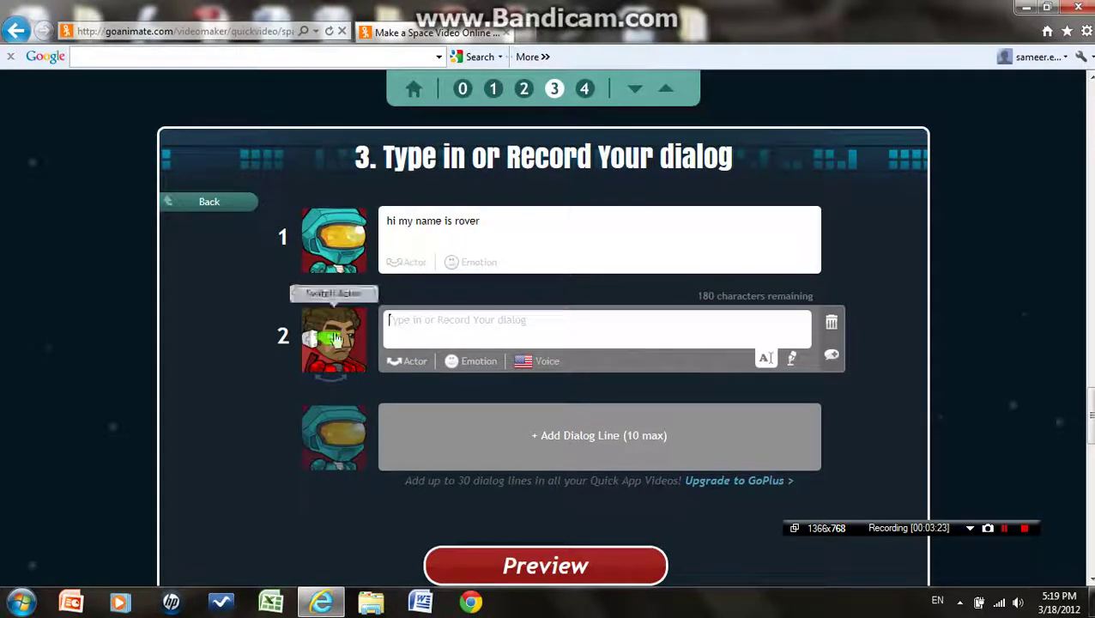
{"action": "left_click", "coordinate": [335, 347]}
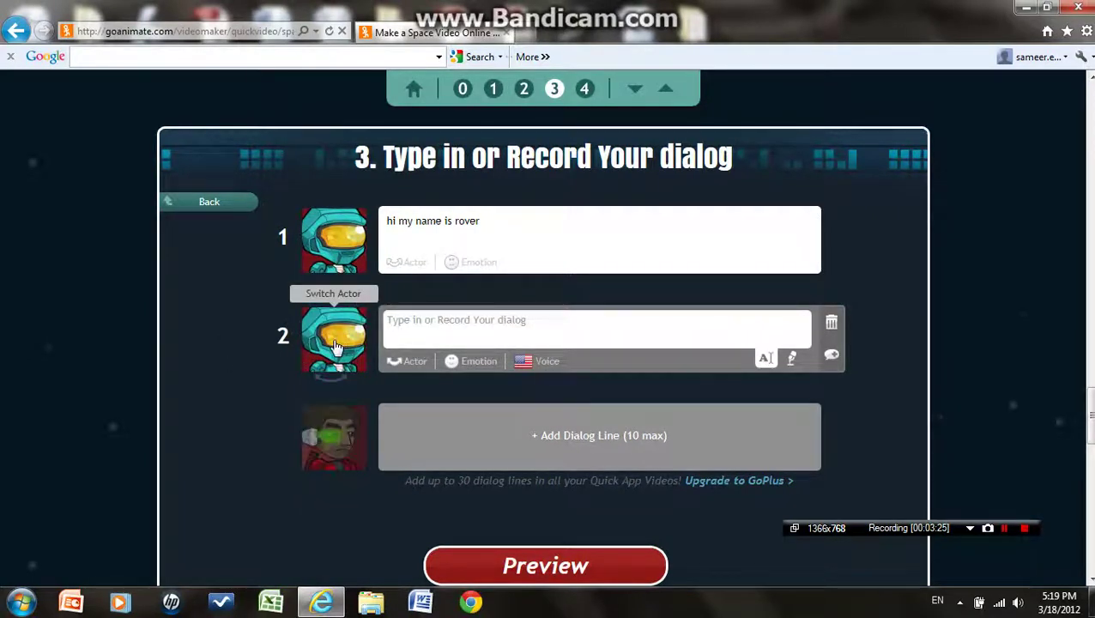
{"action": "left_click", "coordinate": [335, 347]}
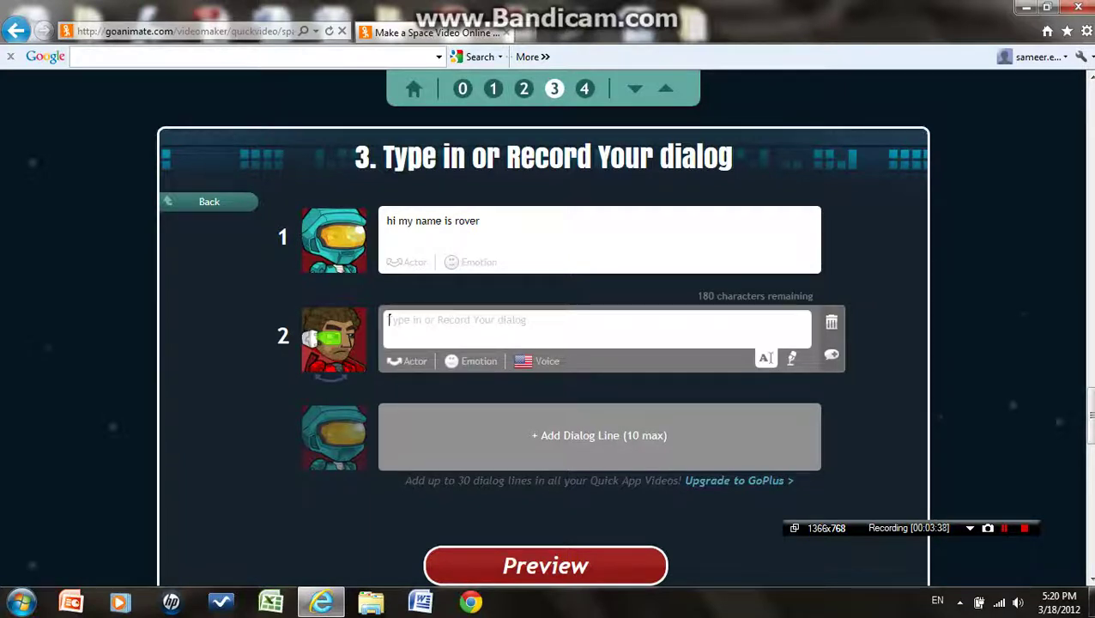
{"action": "type", "text": "hey my name is jackson"}
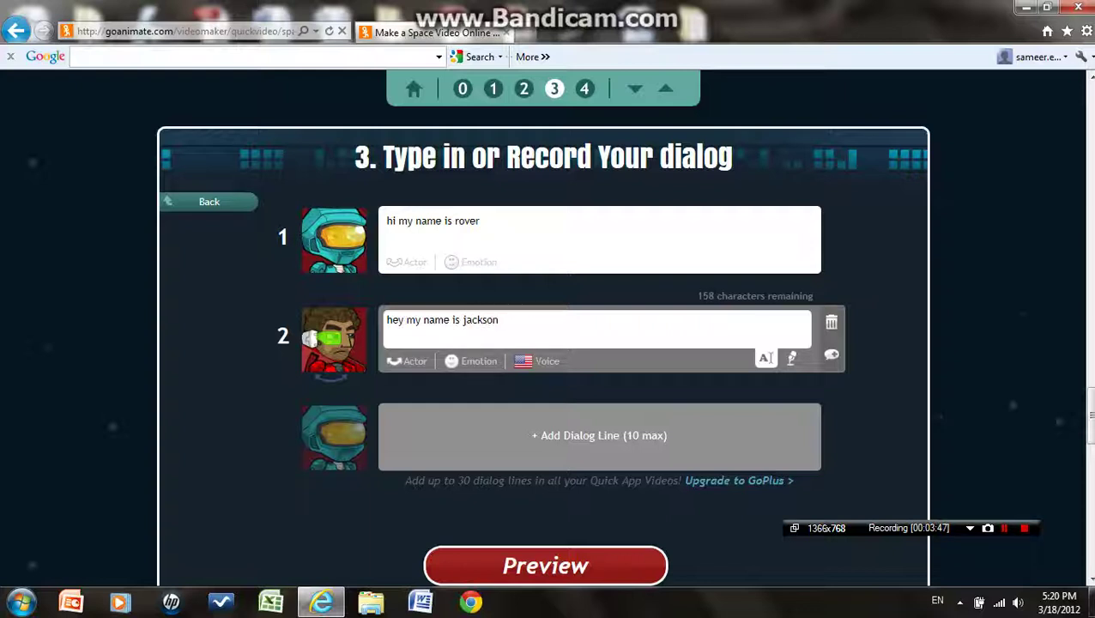
Add dialog line 3 with the spaceman saying 'welcome to this area'
{"action": "left_click", "coordinate": [520, 435]}
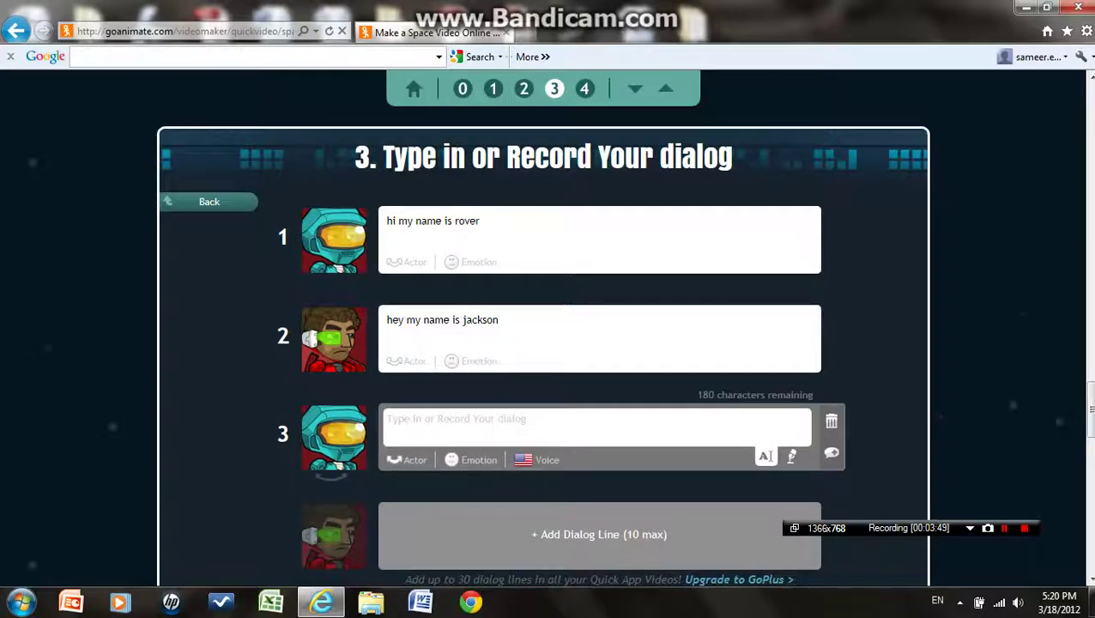
{"action": "type", "text": "welcome to this area"}
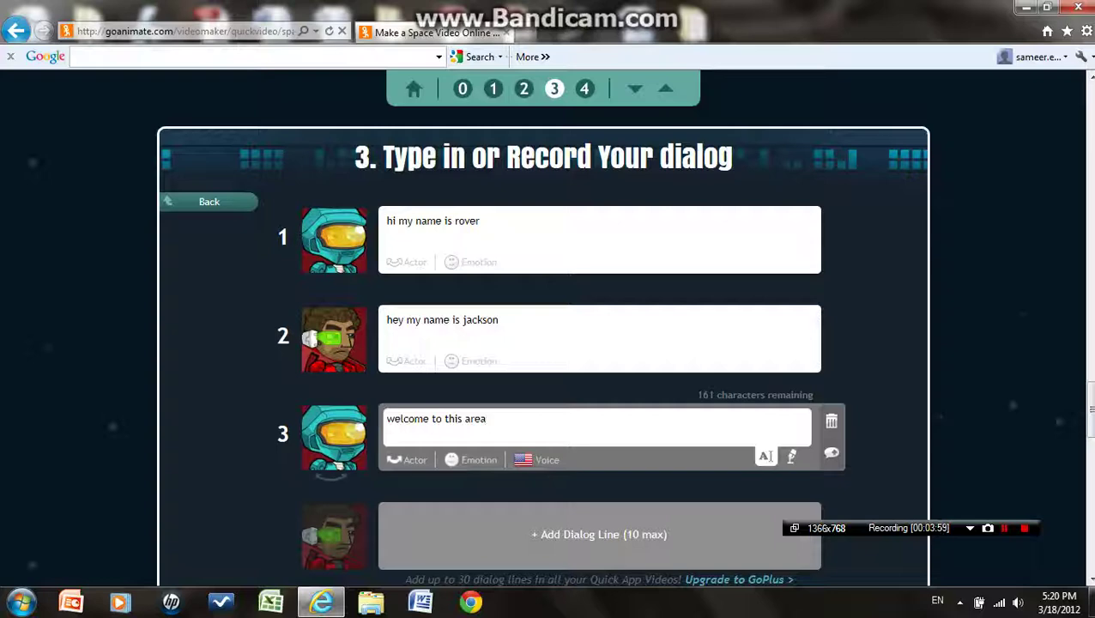
{"action": "scroll", "coordinate": [526, 379], "scroll_direction": "down", "scroll_amount": 3}
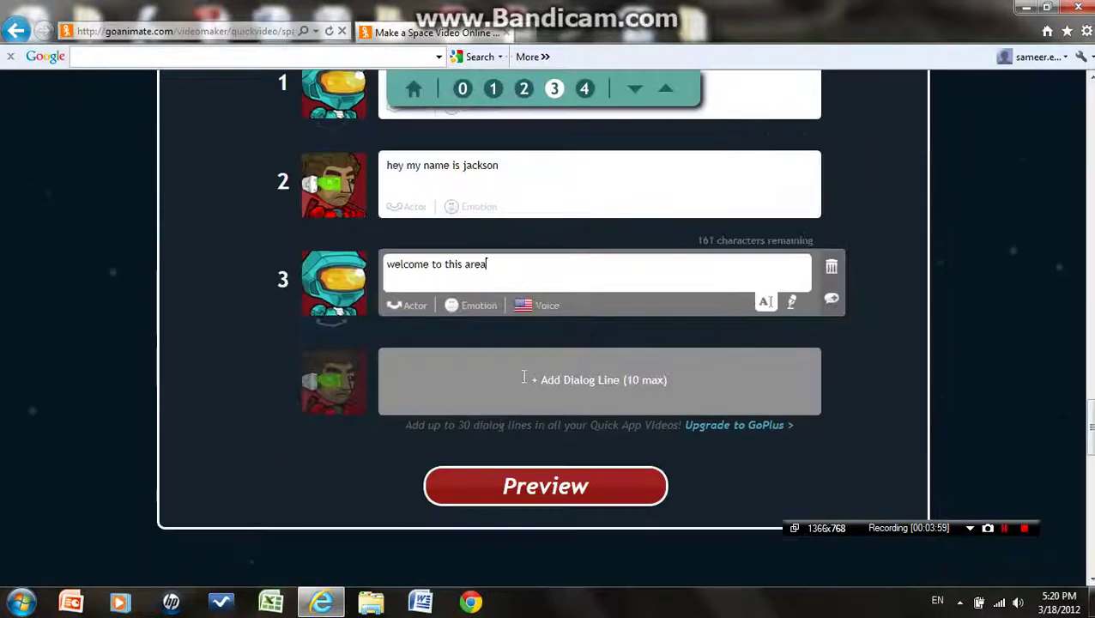
Add dialog line 4 with the red-suited man saying 'THanks'
{"action": "left_click", "coordinate": [589, 379]}
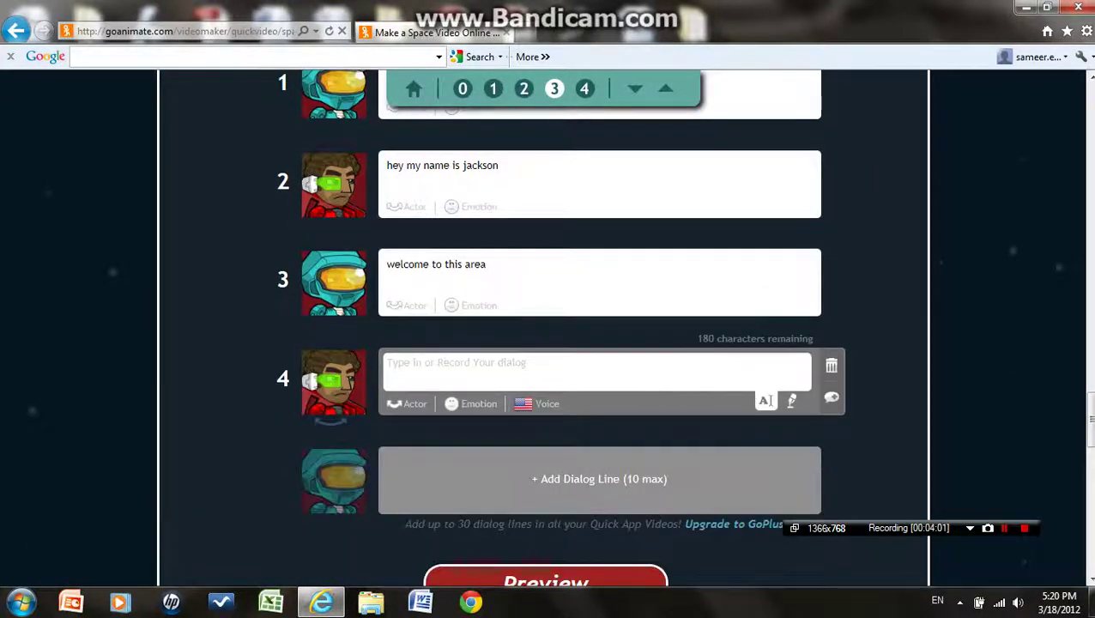
{"action": "type", "text": "THanks"}
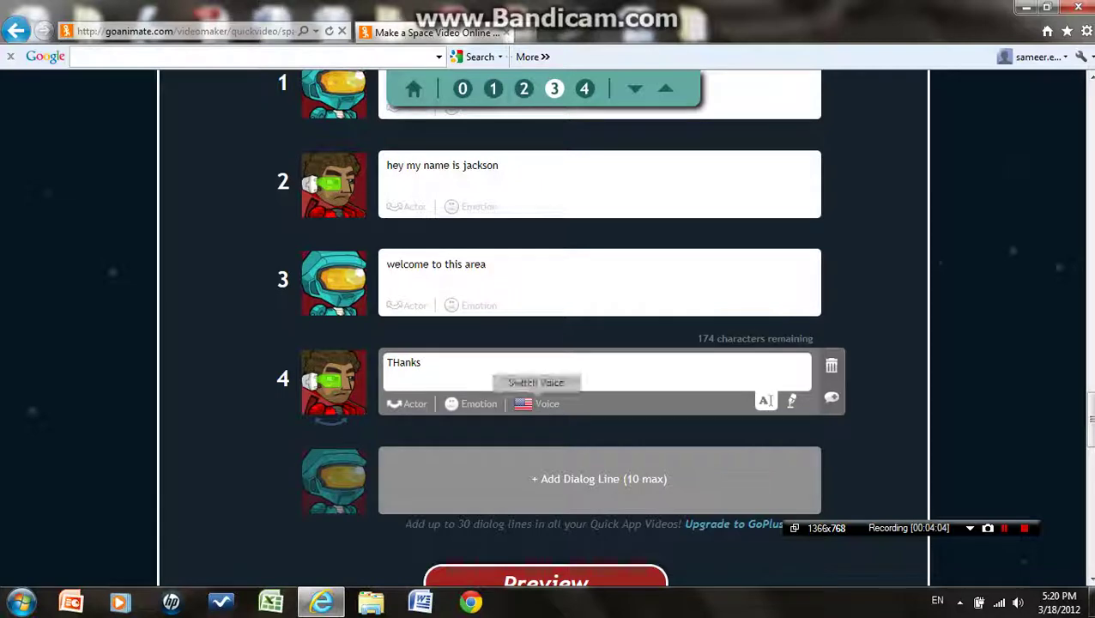
{"action": "scroll", "coordinate": [577, 566], "scroll_direction": "down", "scroll_amount": 3}
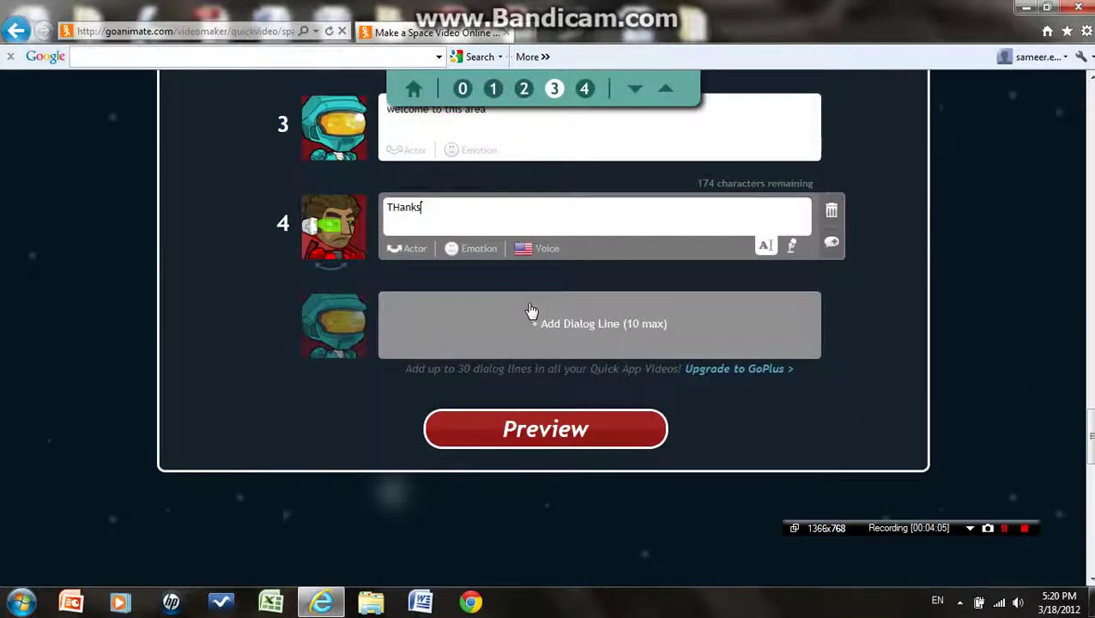
{"action": "scroll", "coordinate": [773, 558], "scroll_direction": "up", "scroll_amount": 10}
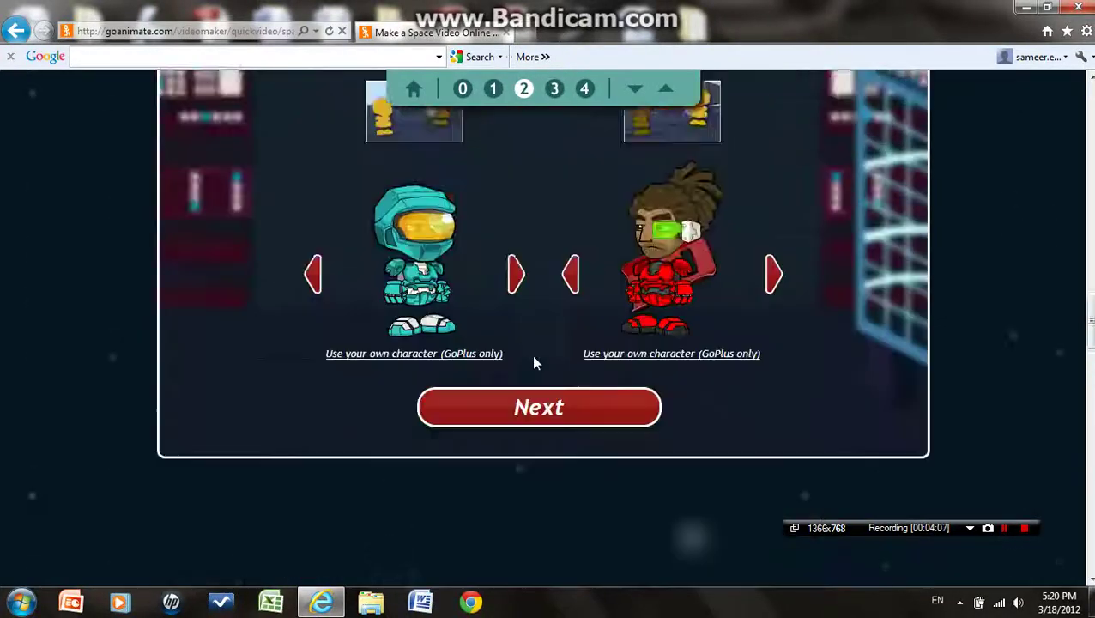
{"action": "scroll", "coordinate": [558, 283], "scroll_direction": "down", "scroll_amount": 10}
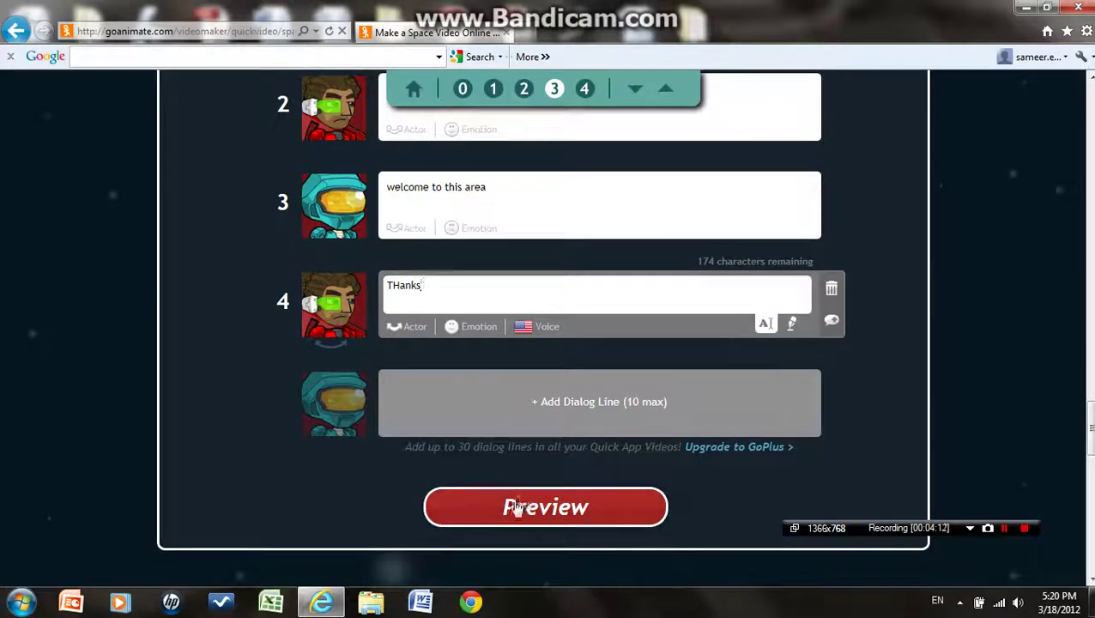
Generate the preview and watch the 28-second space video play through to its end
{"action": "left_click", "coordinate": [524, 507]}
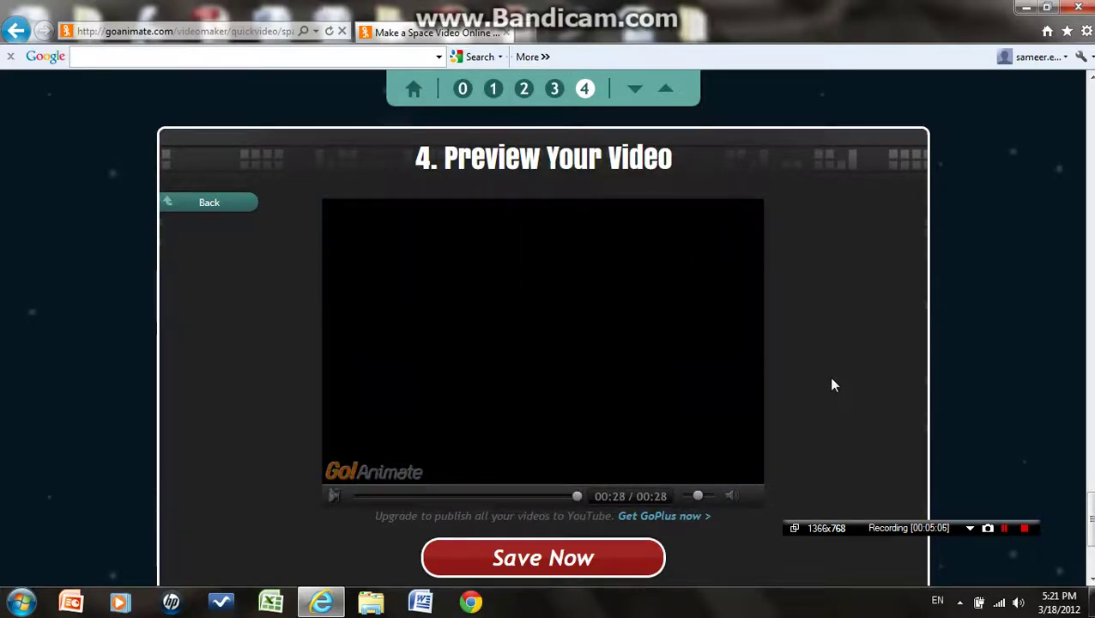
{"action": "scroll", "coordinate": [746, 394], "scroll_direction": "down", "scroll_amount": 3}
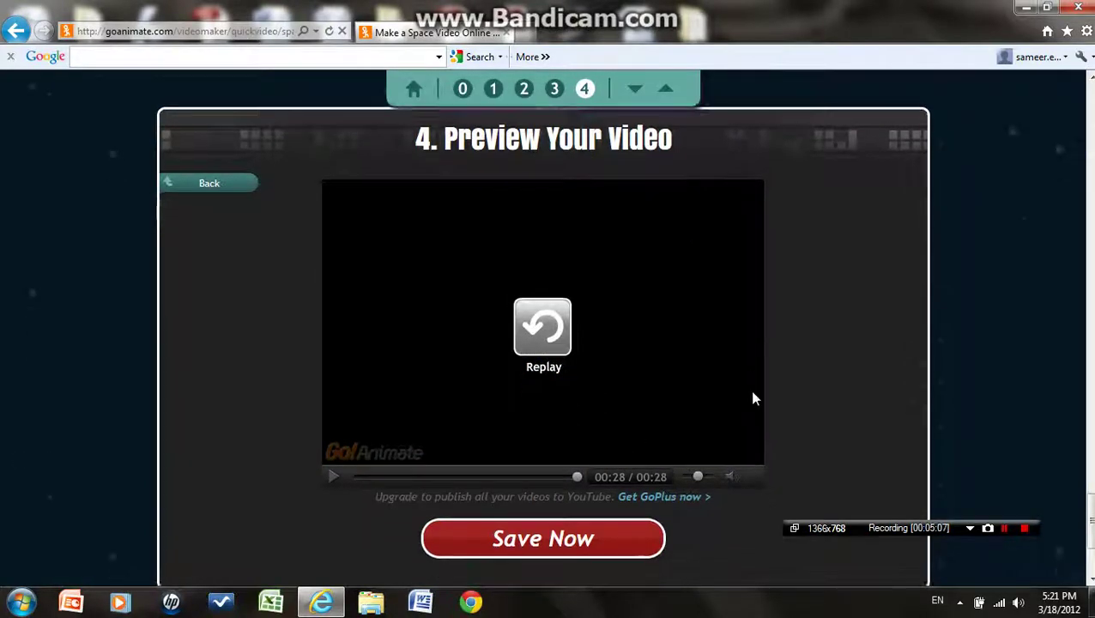
{"action": "scroll", "coordinate": [746, 396], "scroll_direction": "up", "scroll_amount": 3}
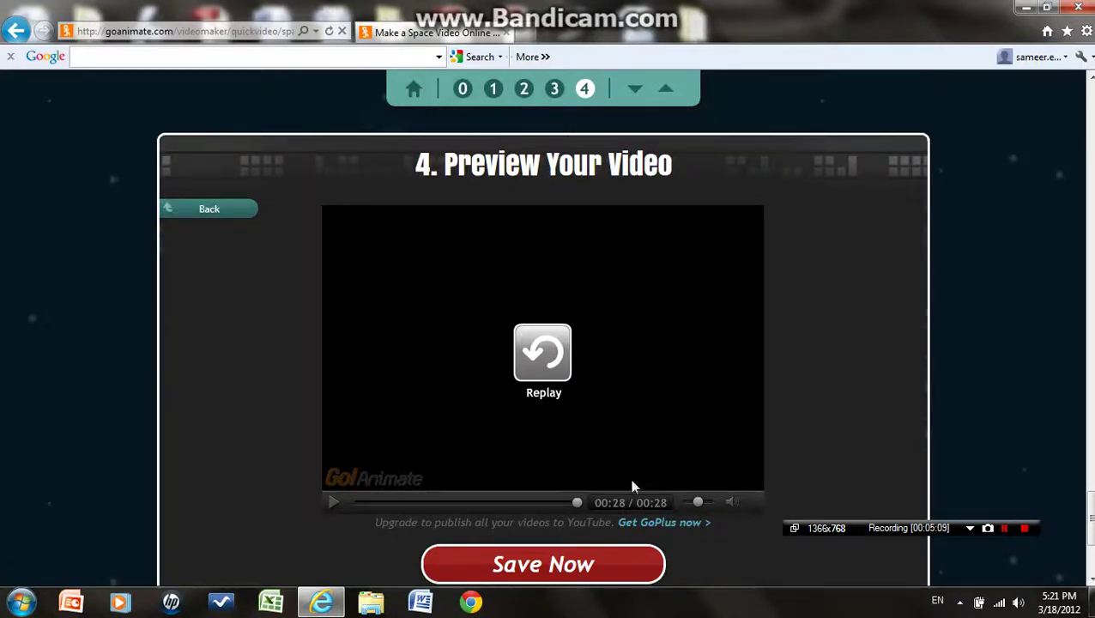
Save the video with title 'Hi there' and description 'guy talking'
{"action": "left_click", "coordinate": [558, 564]}
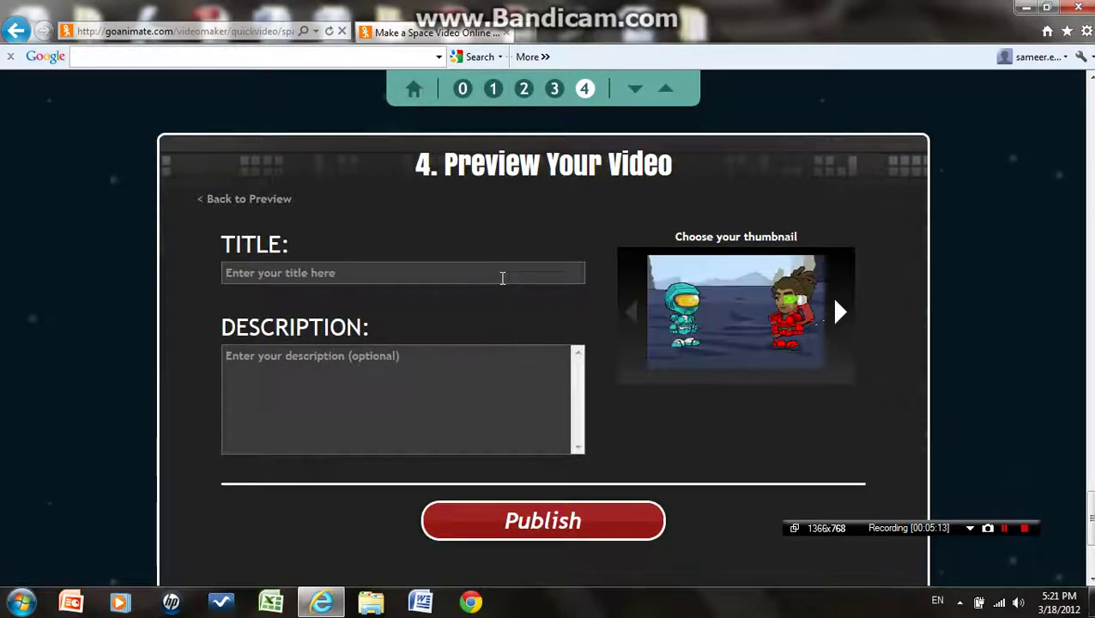
{"action": "left_click", "coordinate": [506, 274]}
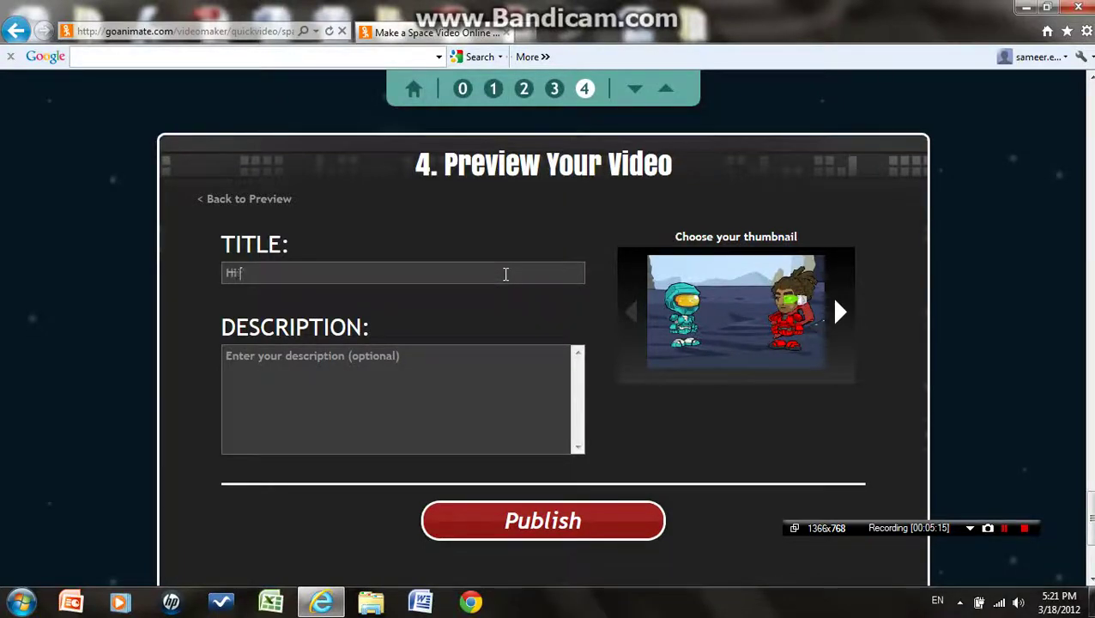
{"action": "left_click", "coordinate": [515, 406]}
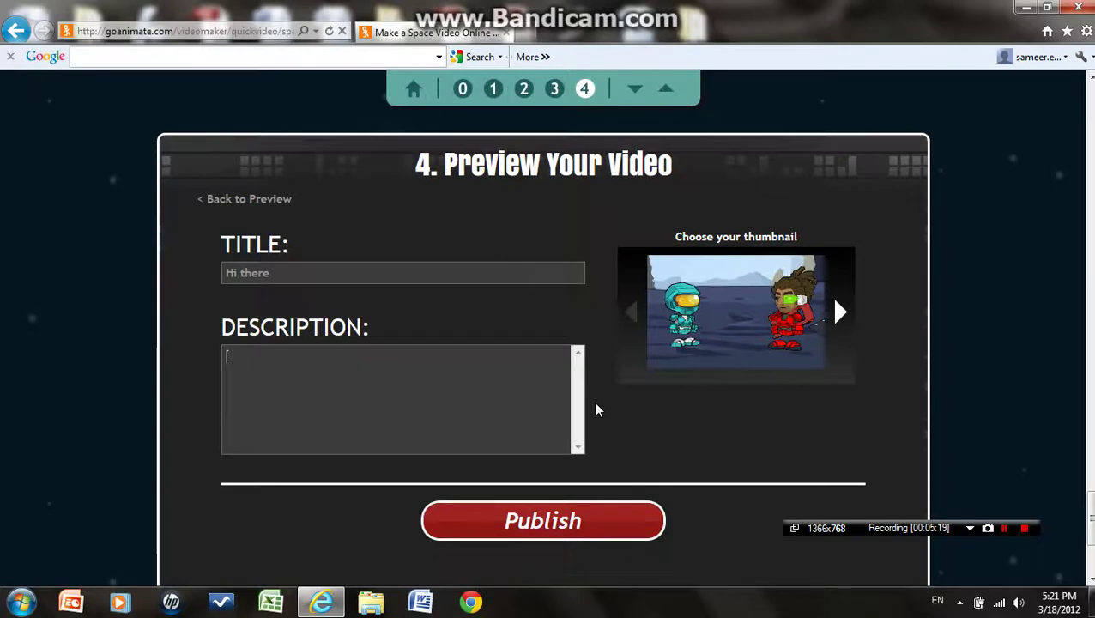
{"action": "type", "text": "a"}
{"action": "type", "text": "uy talking"}
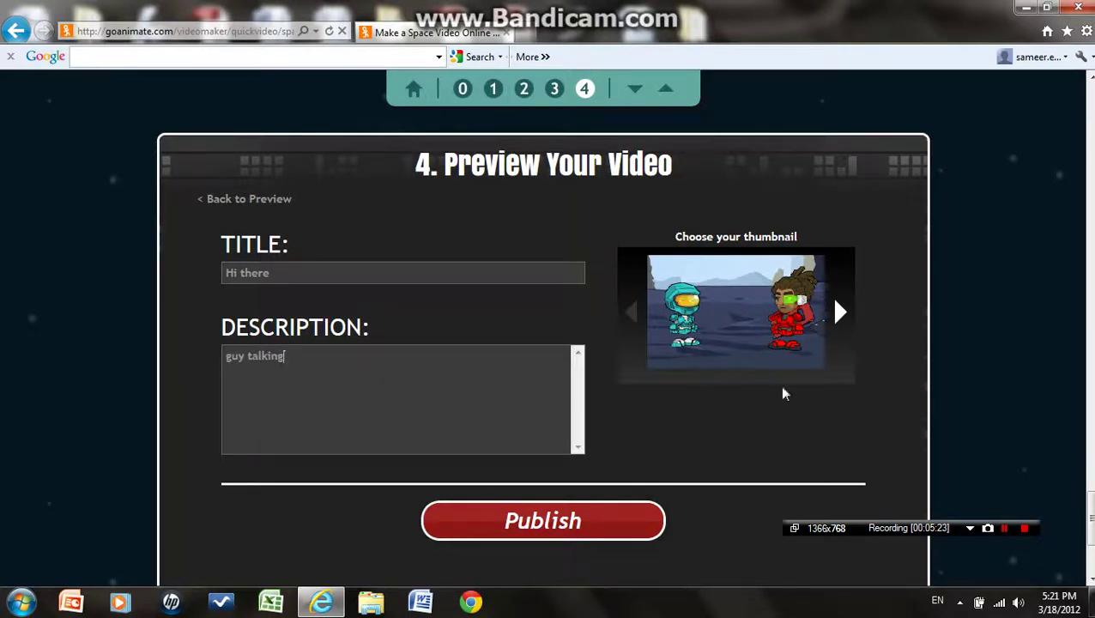
Choose the two-character wide shot as thumbnail and publish the video
{"action": "left_click", "coordinate": [840, 312]}
{"action": "left_click", "coordinate": [840, 312]}
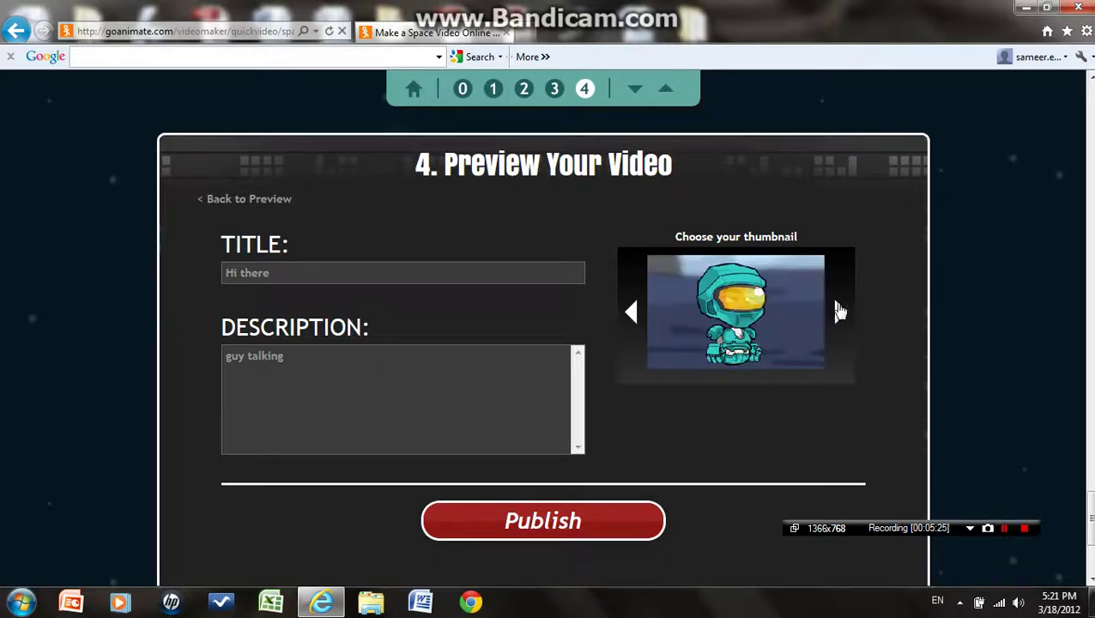
{"action": "left_click", "coordinate": [840, 312]}
{"action": "left_click", "coordinate": [840, 311]}
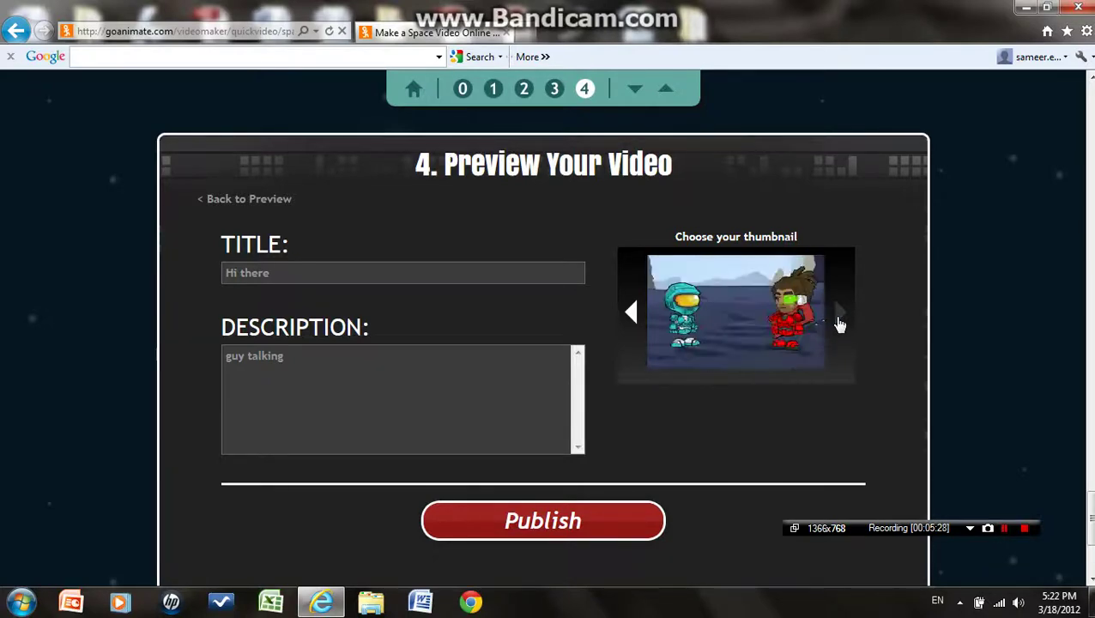
{"action": "left_click", "coordinate": [613, 523]}
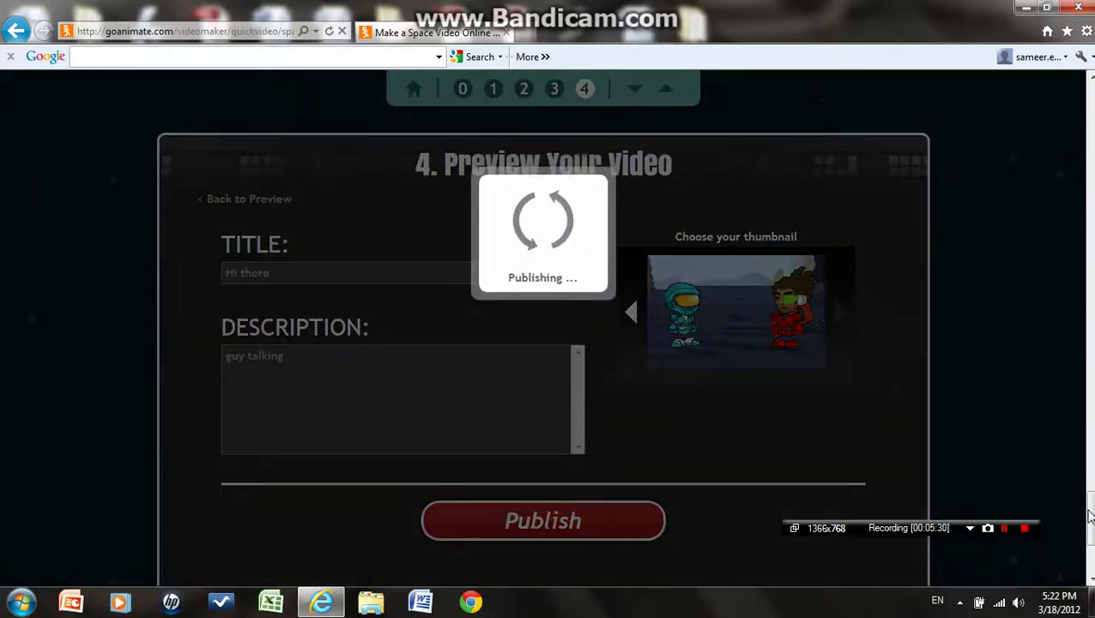